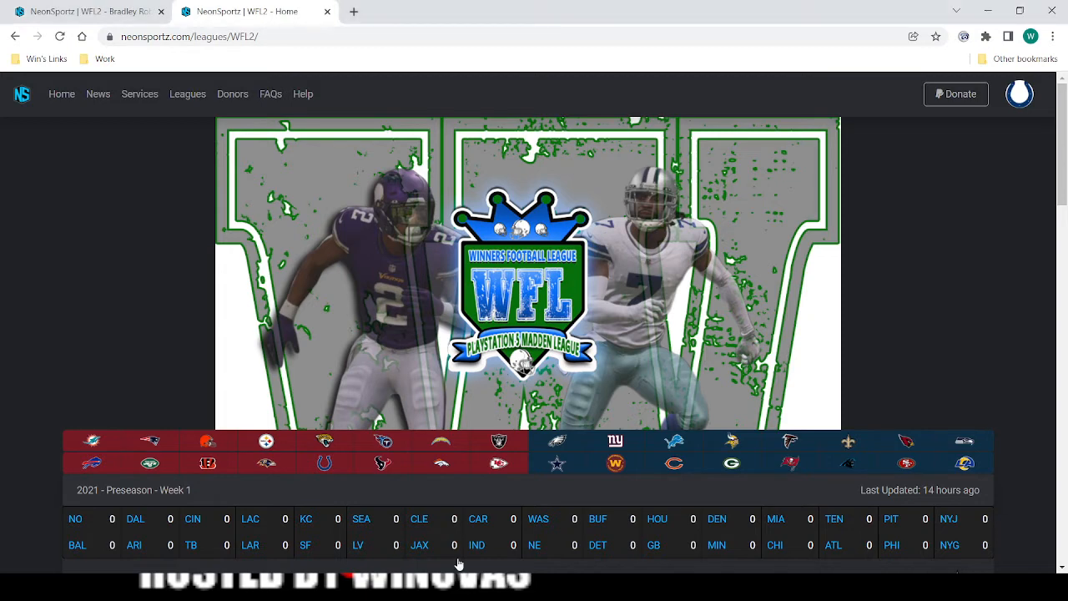
# Open the post editor to create a new WFL league news post.
pyautogui.scroll(-3, 356, 390)
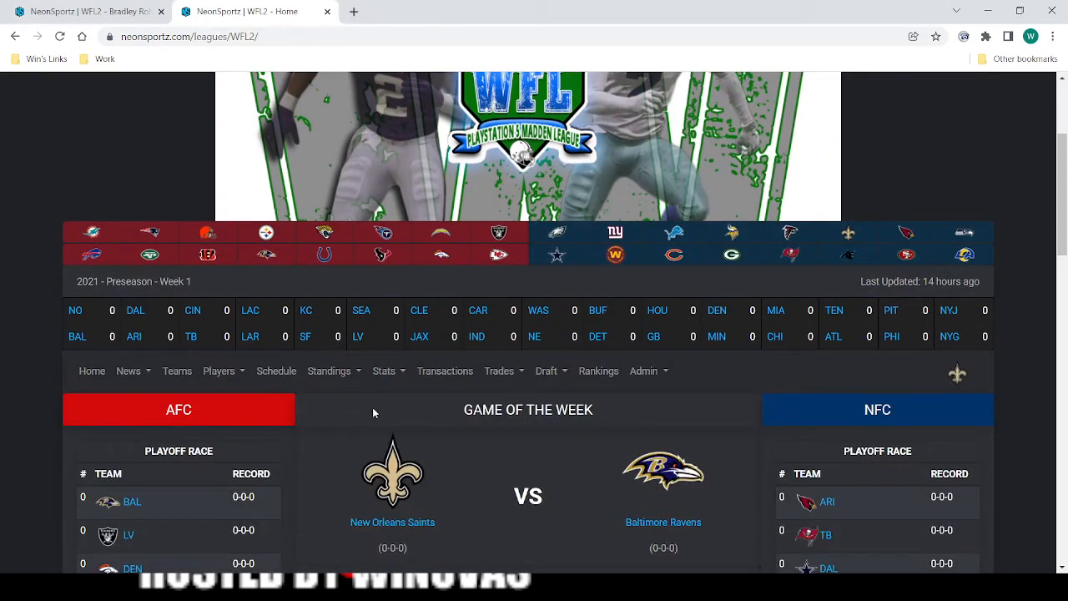
pyautogui.click(141, 378)
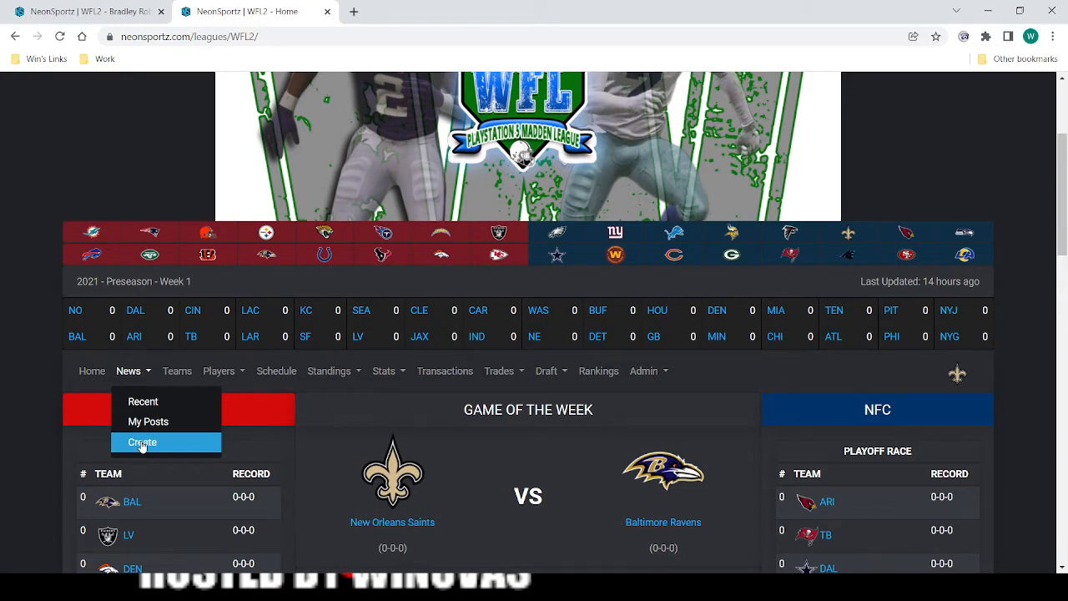
pyautogui.click(142, 443)
pyautogui.scroll(-5, 33, 279)
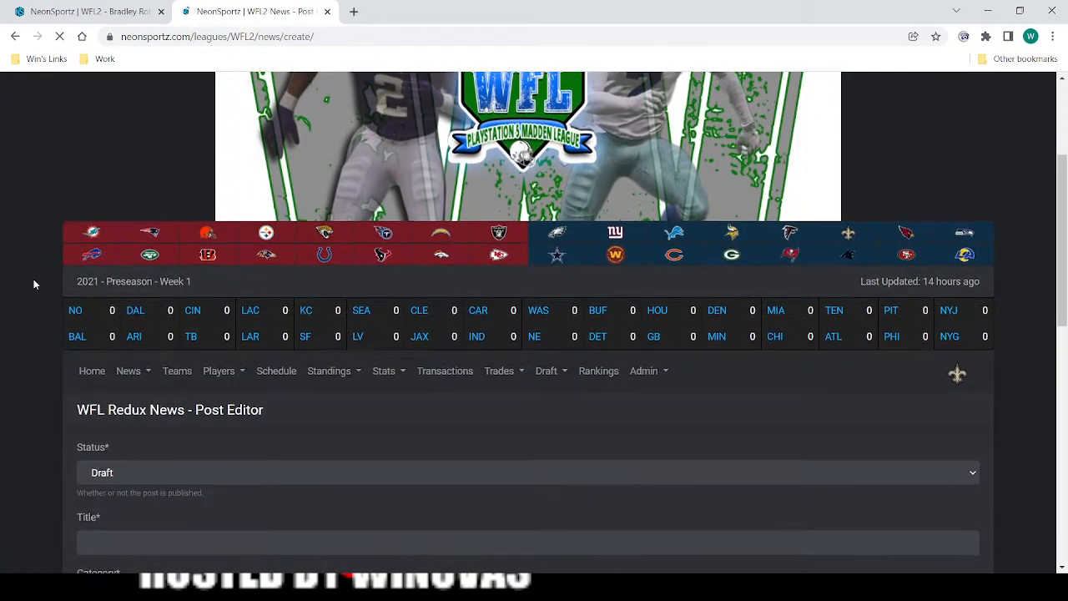
pyautogui.scroll(-1, 34, 287)
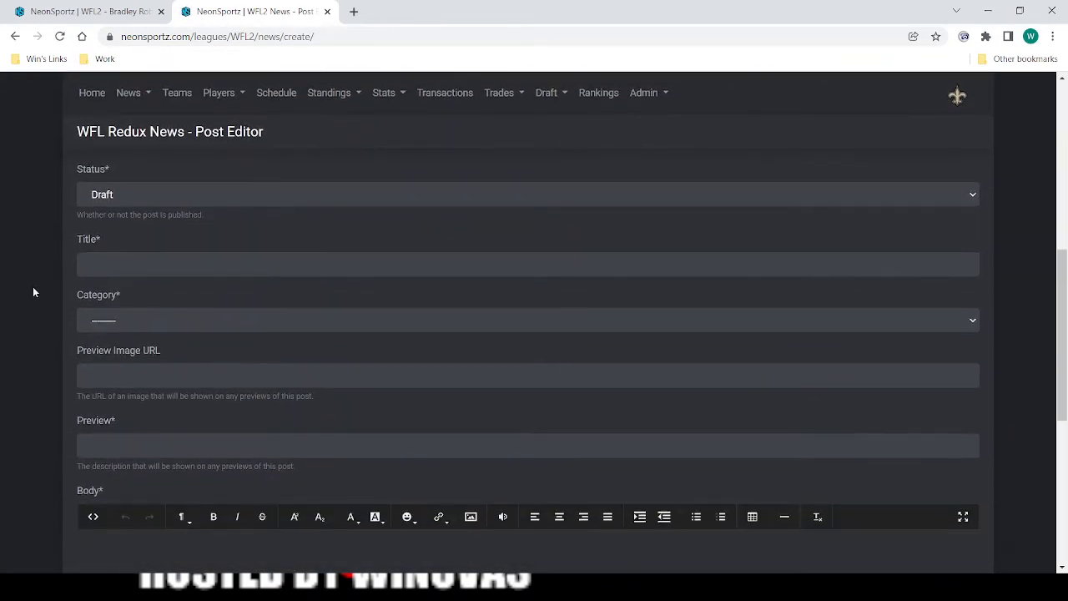
# Set the news post's status to Publish.
pyautogui.click(188, 199)
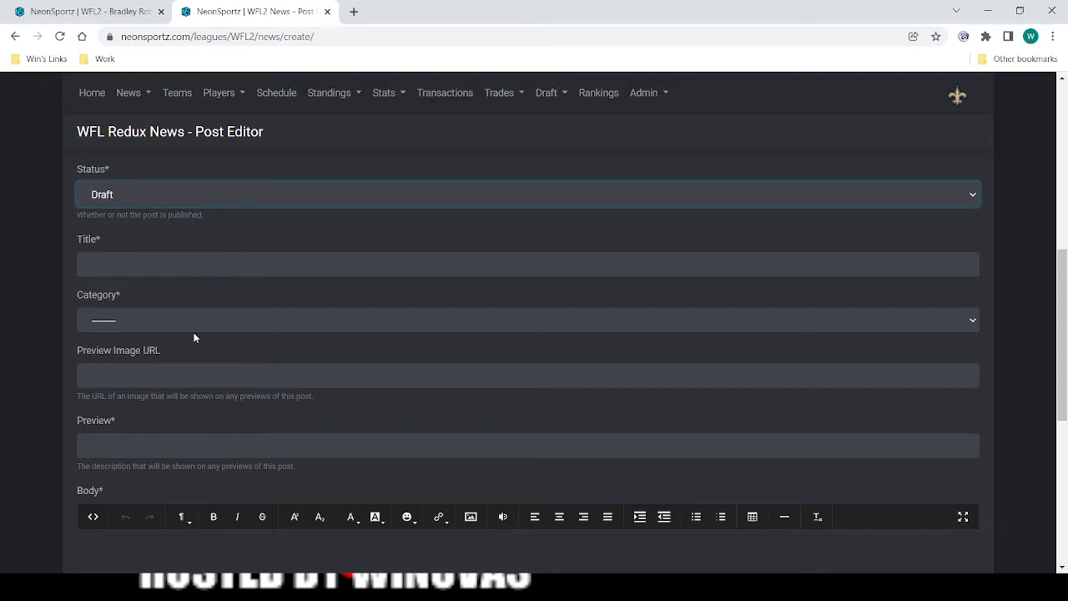
pyautogui.scroll(-3, 193, 333)
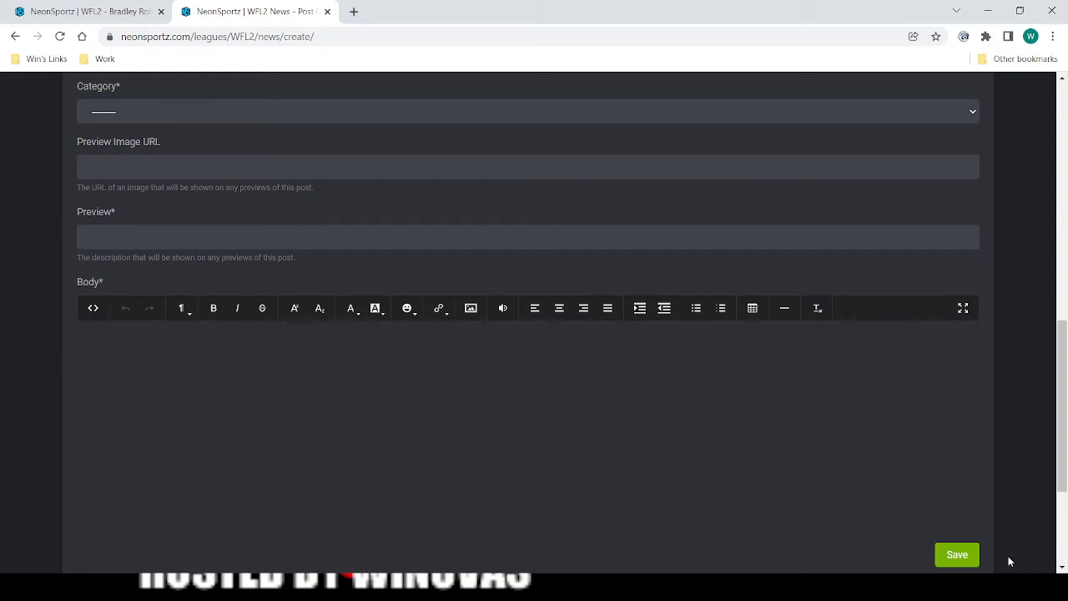
pyautogui.scroll(1, 333, 332)
pyautogui.scroll(2, 324, 334)
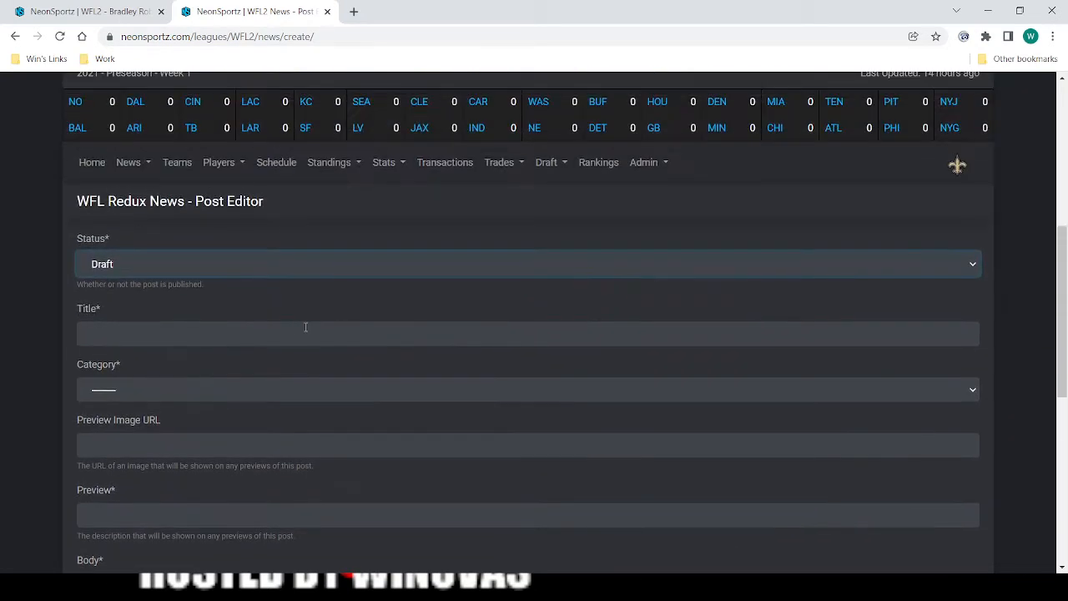
pyautogui.scroll(-1, 251, 217)
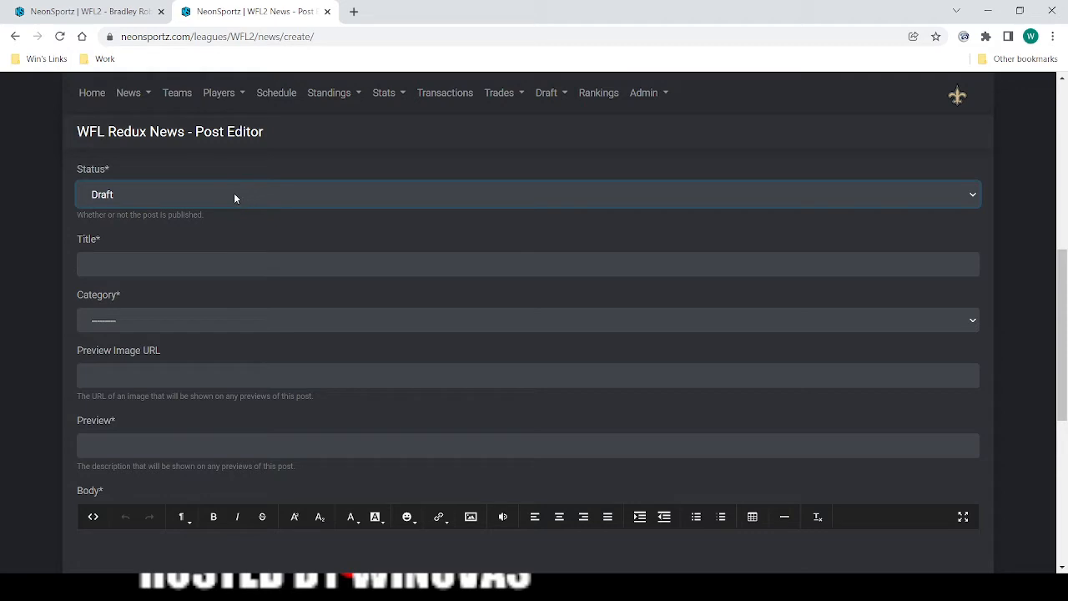
pyautogui.press('Down')
# Title the post "Saints Welcome Coach ... in WFL", filling in the coach's name.
pyautogui.click(147, 269)
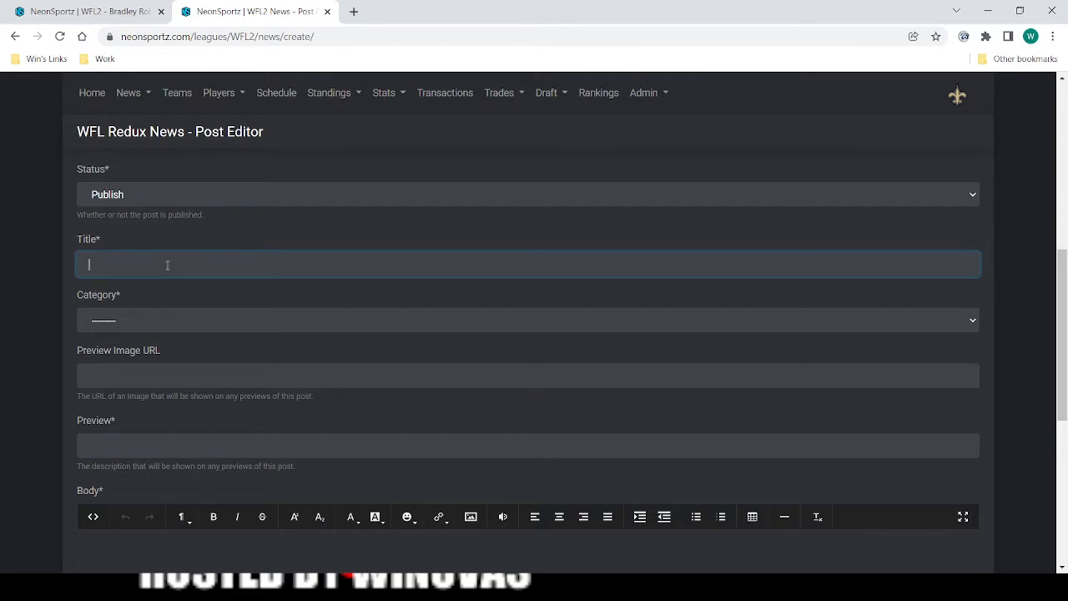
pyautogui.write('Saints Welcome Coach Winuvas in WFL')
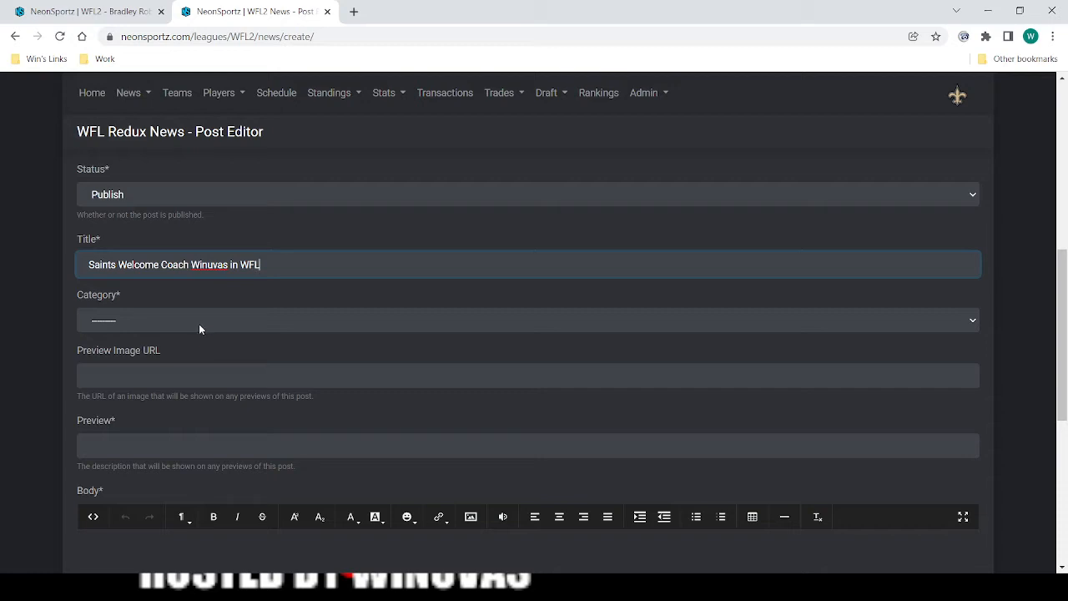
# Set the post's category to New Orleans Saints.
pyautogui.click(199, 324)
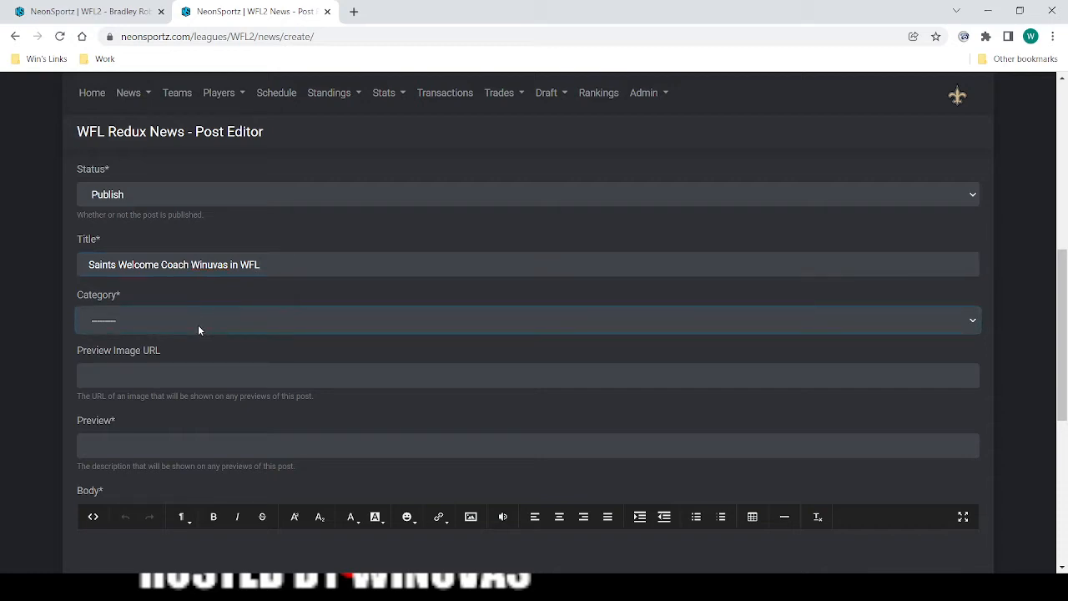
pyautogui.scroll(2, 33, 325)
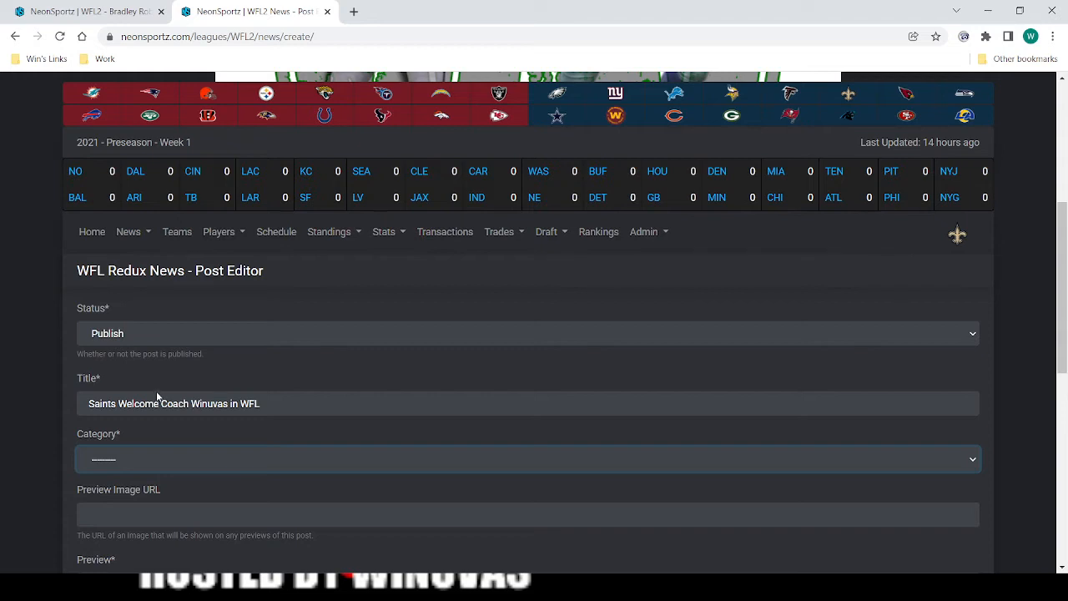
pyautogui.click(155, 315)
pyautogui.scroll(-2, 156, 318)
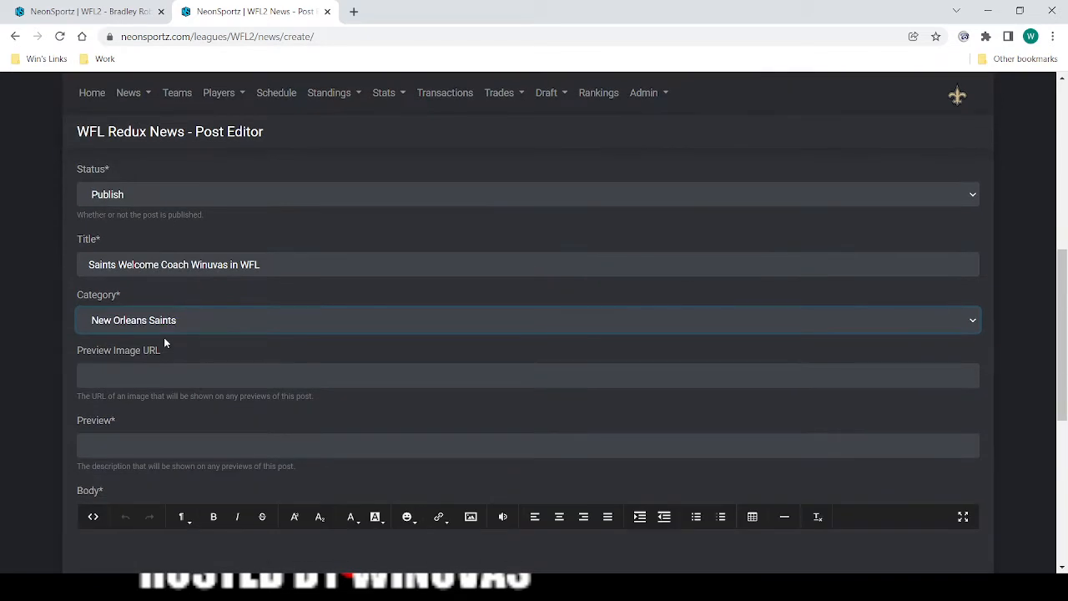
# Search Google Images in a new browser tab for "new orleans saints logo".
pyautogui.click(177, 374)
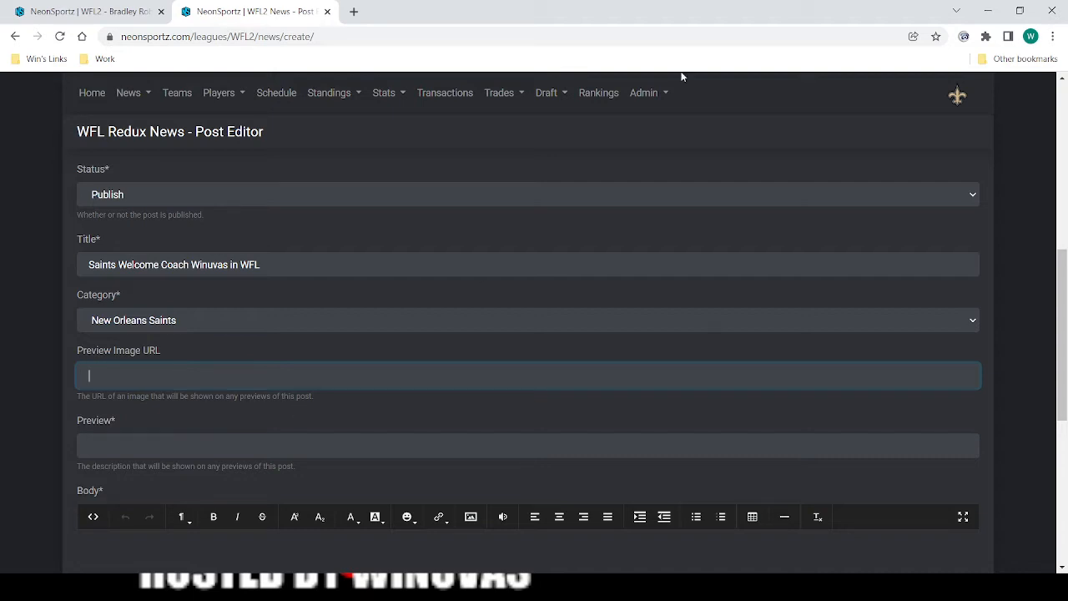
pyautogui.click(354, 13)
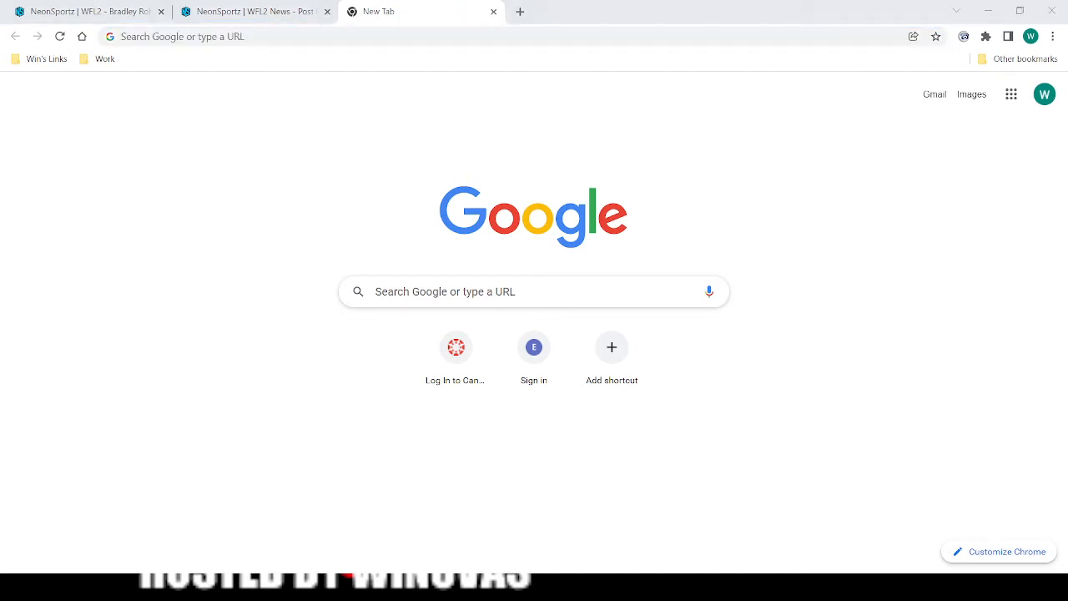
pyautogui.click(364, 33)
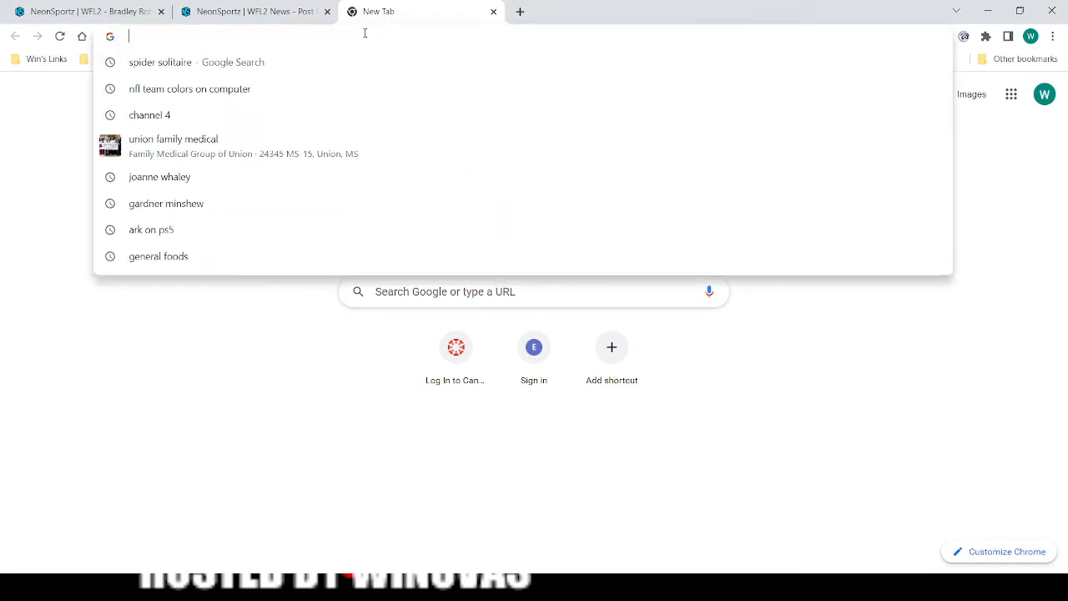
pyautogui.click(212, 379)
pyautogui.click(971, 94)
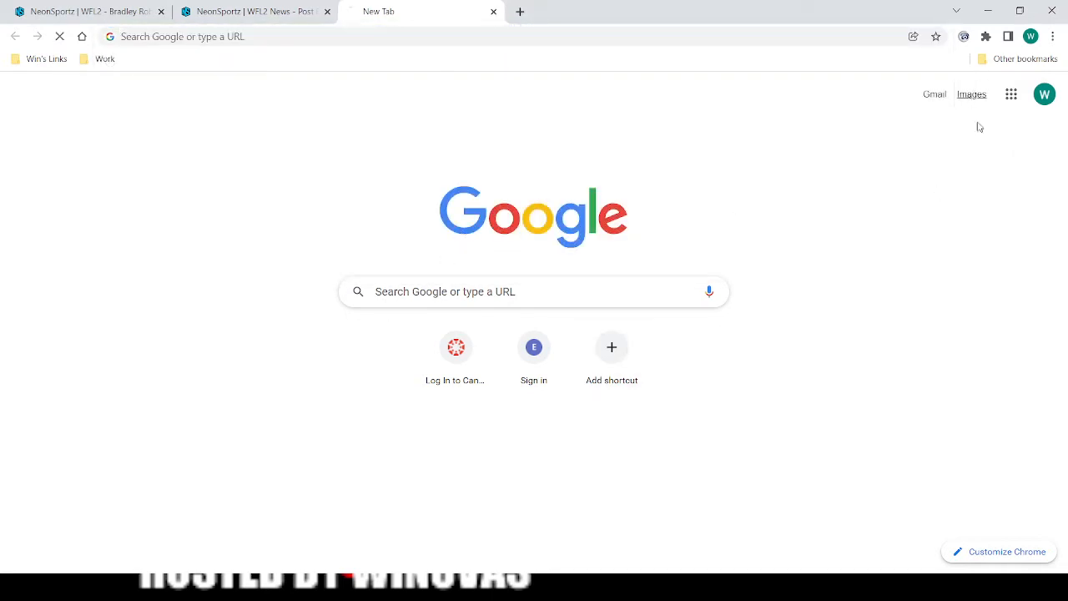
pyautogui.click(419, 266)
pyautogui.write('new l')
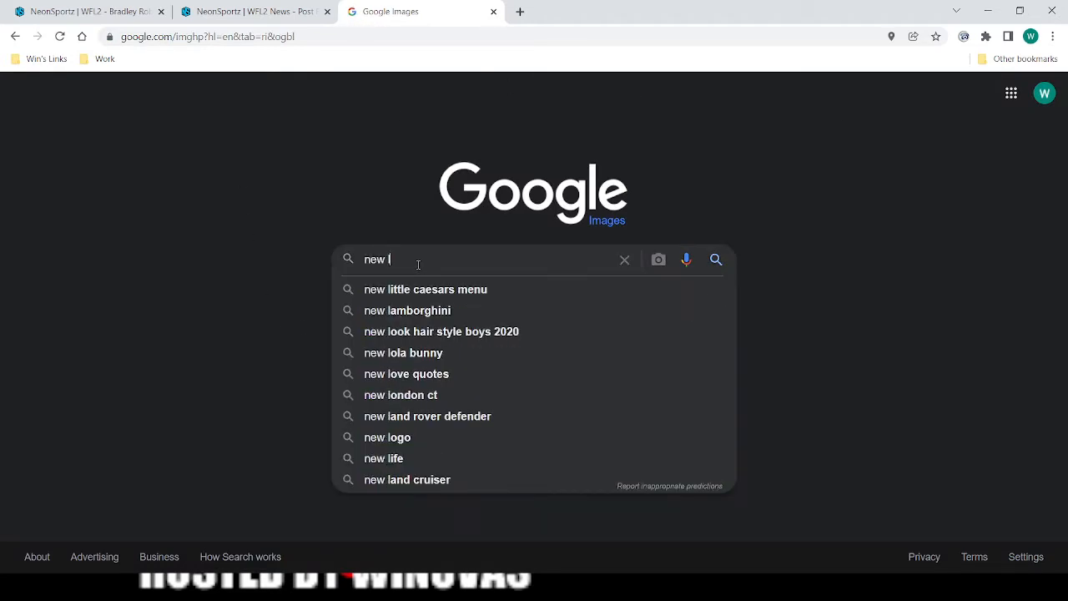
pyautogui.press('BackSpace')
pyautogui.write('orleand')
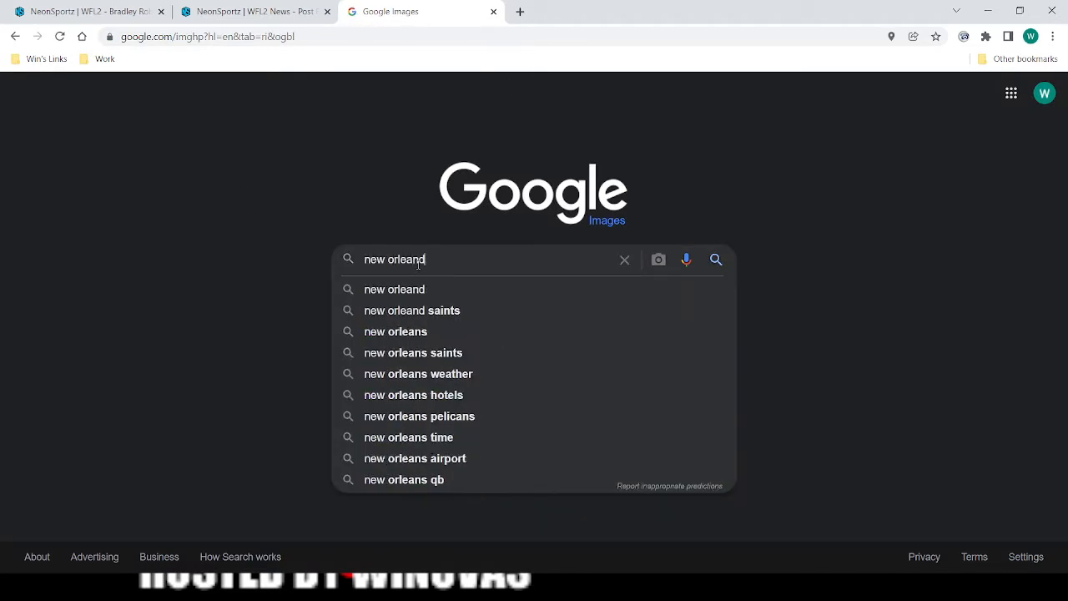
pyautogui.press('BackSpace')
pyautogui.write('s saints logo')
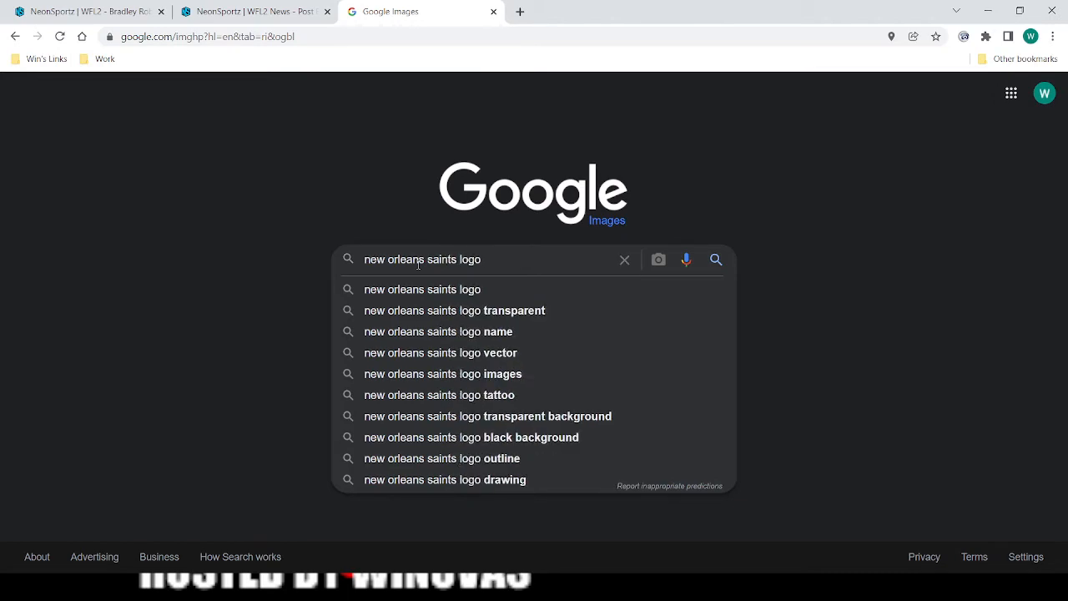
pyautogui.press('Return')
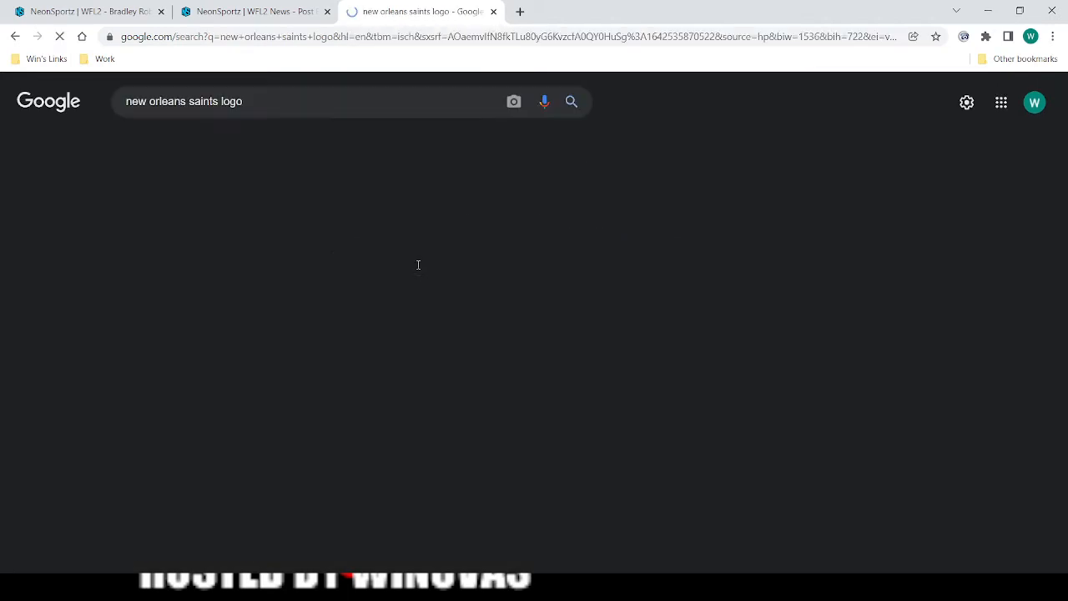
# Copy the image address of the Louisiana-shaped Saints emblem from Fanatics and paste it as the post's Preview Image URL.
pyautogui.scroll(-1, 409, 419)
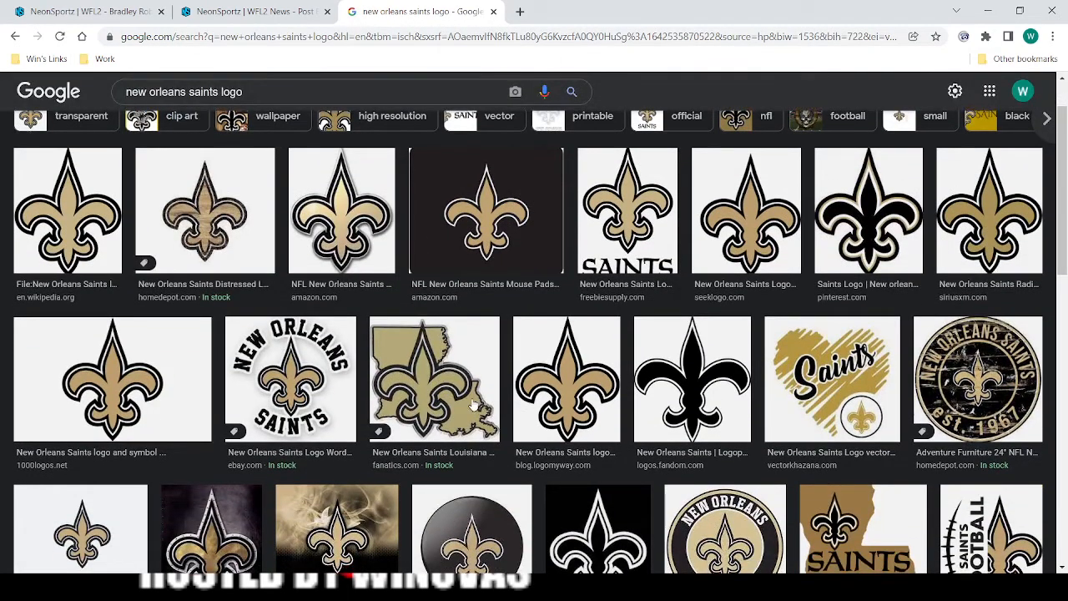
pyautogui.click(442, 397)
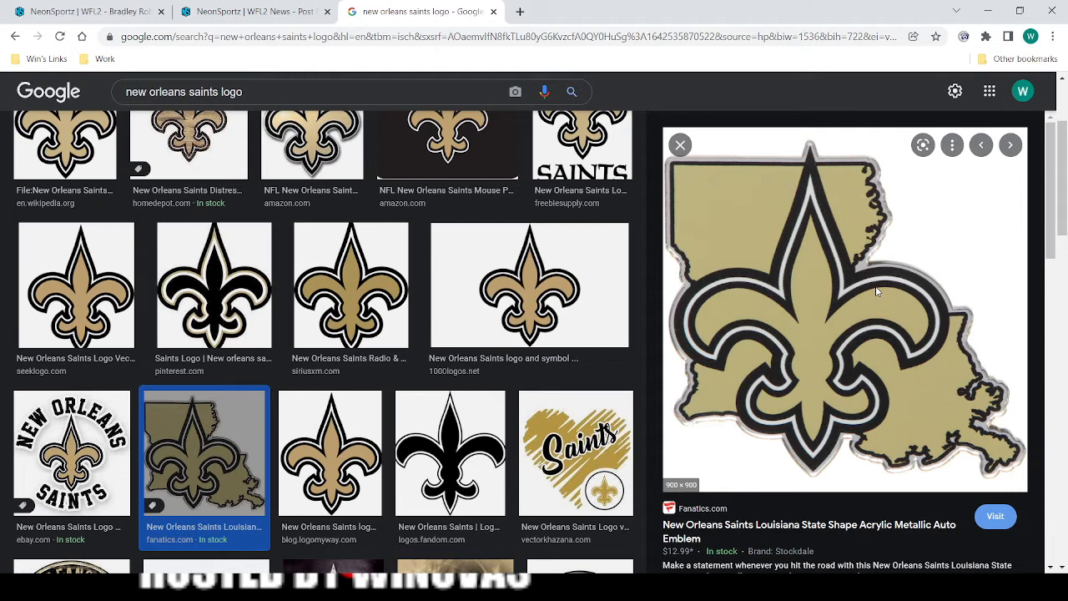
pyautogui.click(245, 6)
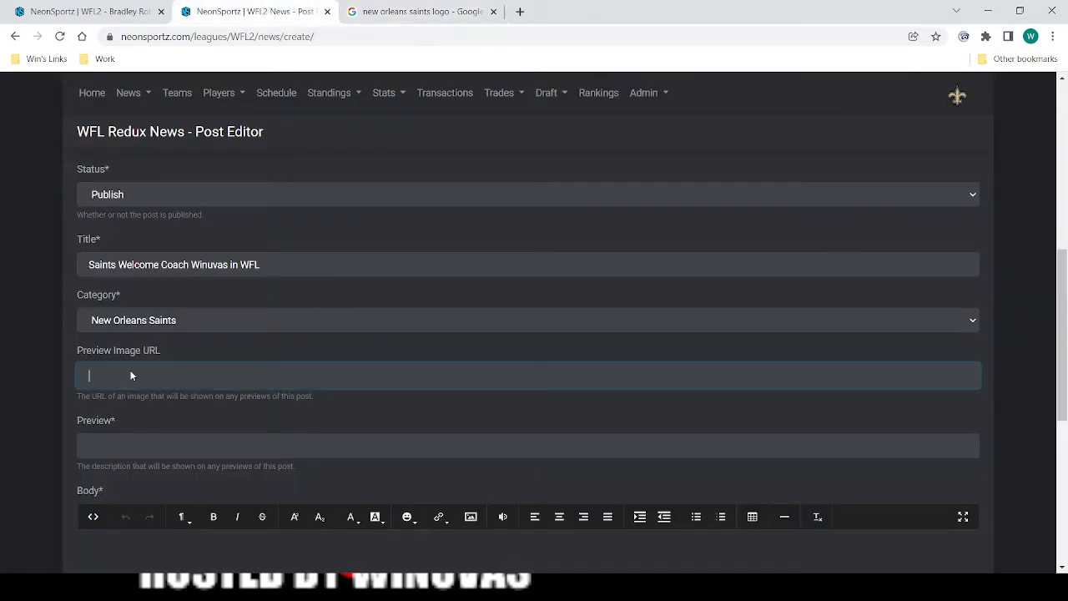
pyautogui.write('https://fanatics.frgimages.com/FFImage/thumb.aspx?i=/productimages/_3762000/ff_3762774-a38aa70193d1939f13f5_full.jpg&w=900')
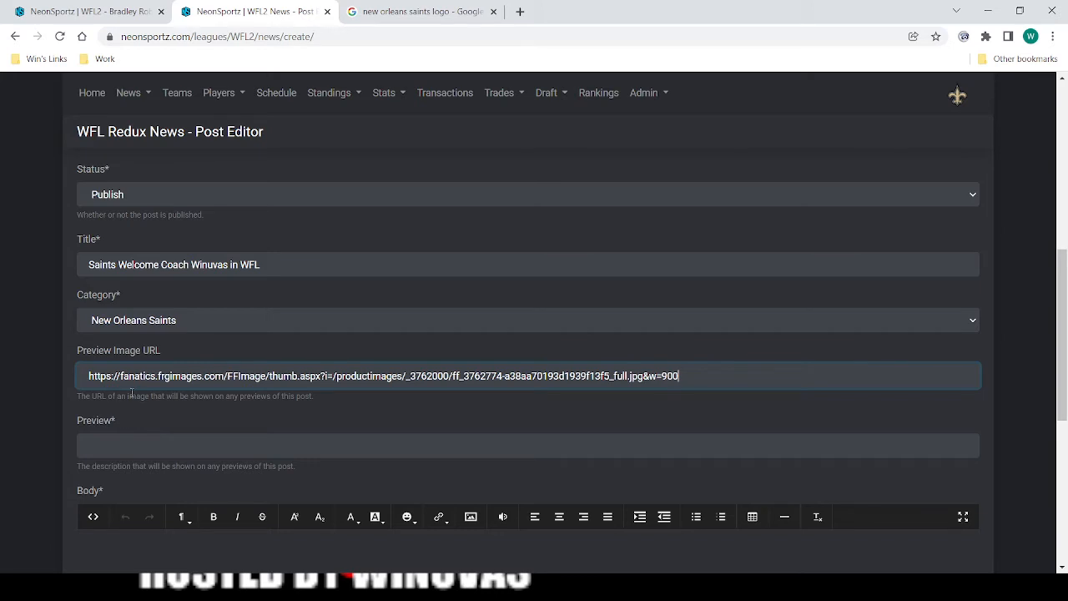
# Enter the preview description "WFL Welcomes Coach ... to NO", filling in the coach's name.
pyautogui.click(149, 442)
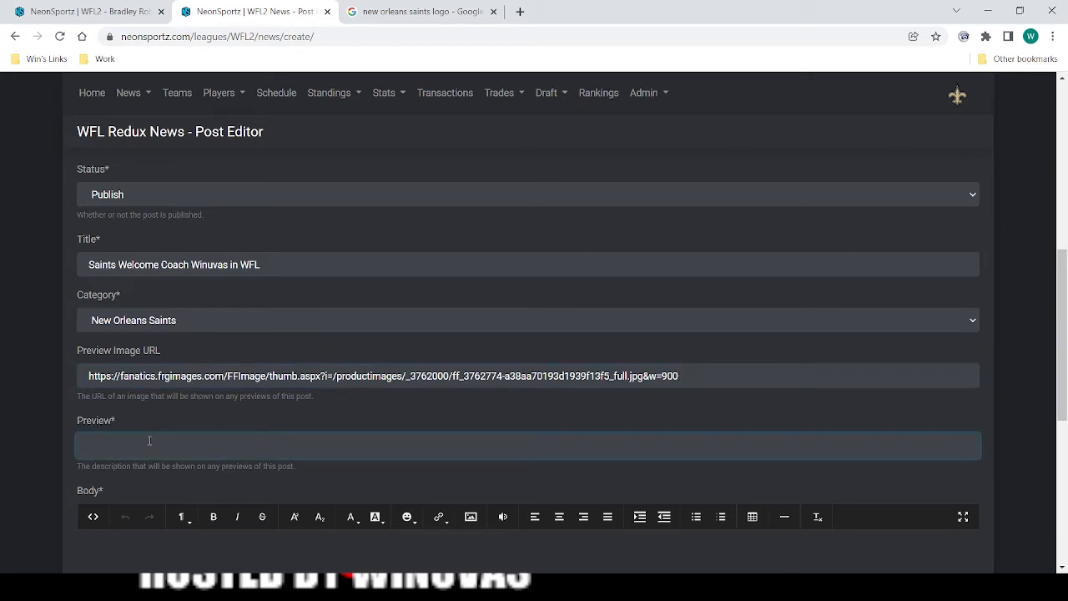
pyautogui.write('WFL Welcomes Coach Winuvas to NO')
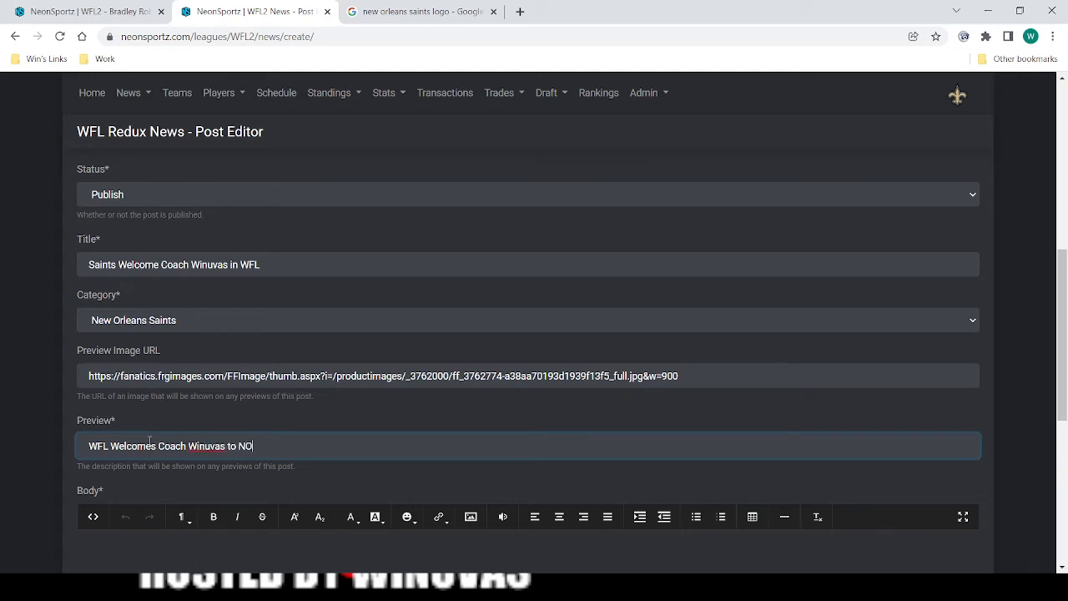
# Copy the post's title text and paste it as the first line of the body.
pyautogui.scroll(-3, 150, 440)
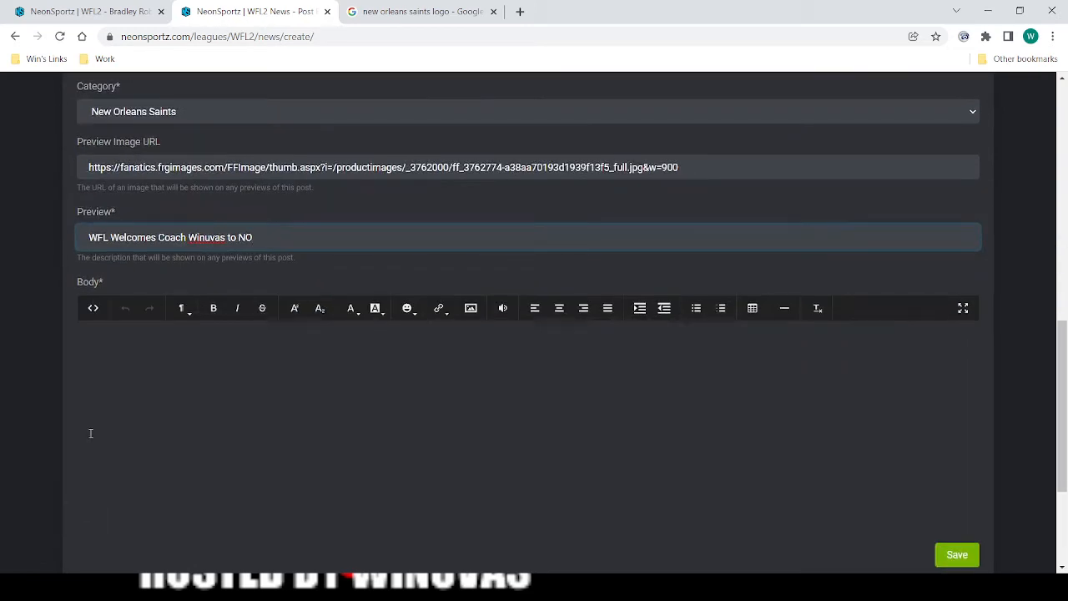
pyautogui.click(115, 348)
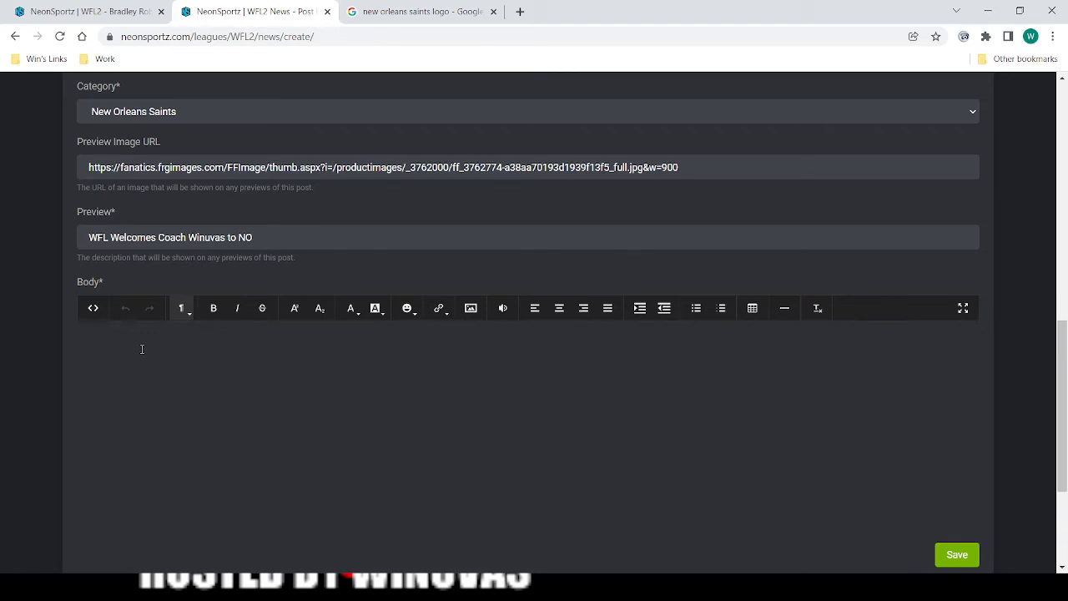
pyautogui.scroll(2, 142, 348)
pyautogui.scroll(-1, 277, 132)
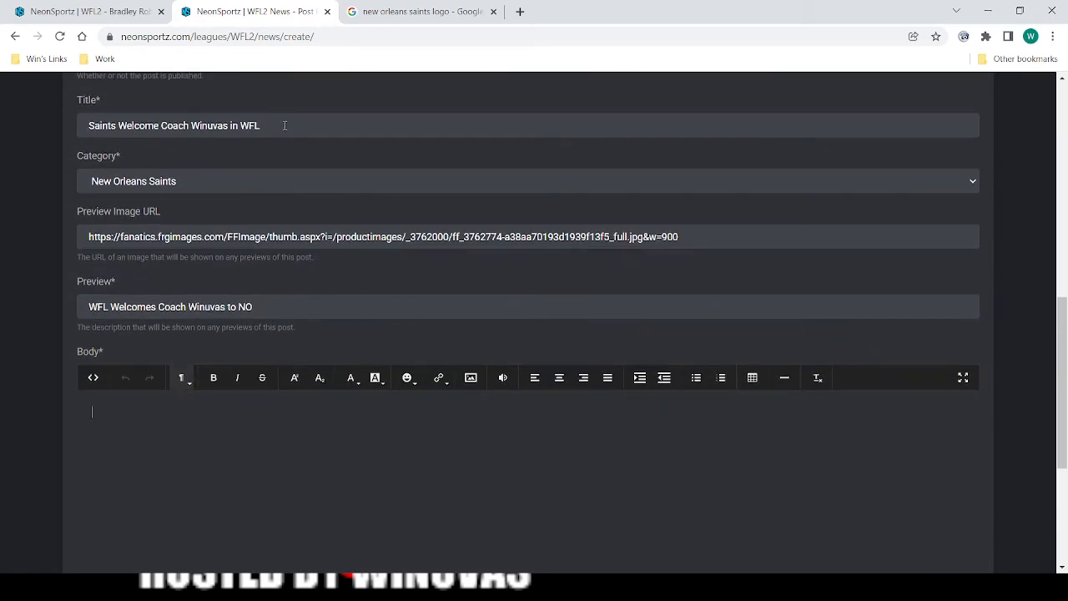
pyautogui.moveTo(284, 126); pyautogui.dragTo(100, 120)
pyautogui.hotkey('ctrl', 'c')
pyautogui.click(130, 427)
pyautogui.hotkey('ctrl', 'v')
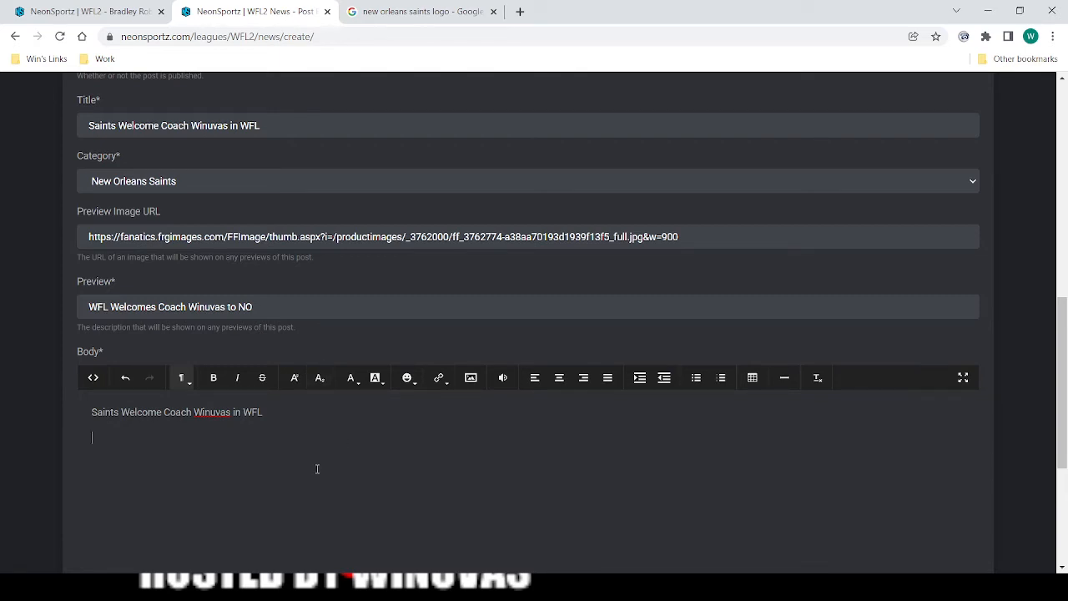
# Add a byline below the body's heading with "by" and the author's full name.
pyautogui.write('by Archie Brees')
pyautogui.press('Return')
# Add the line "Blogger, New Orleans Times-Picayune" beneath the byline and start a new paragraph.
pyautogui.write('Blogger, New ')
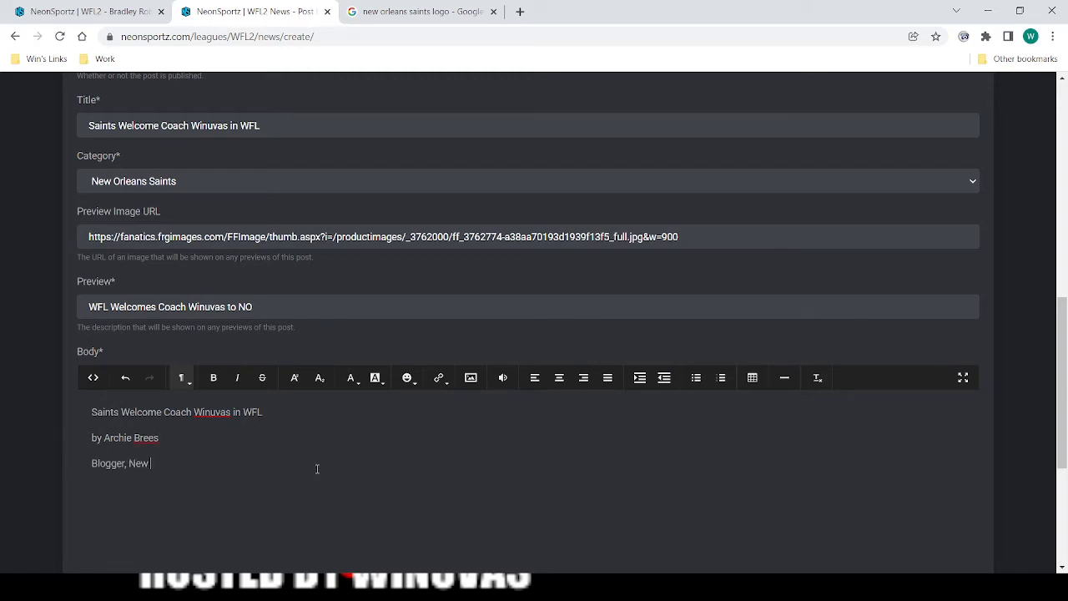
pyautogui.write('Orleans Times-Picayune')
pyautogui.press('Return')
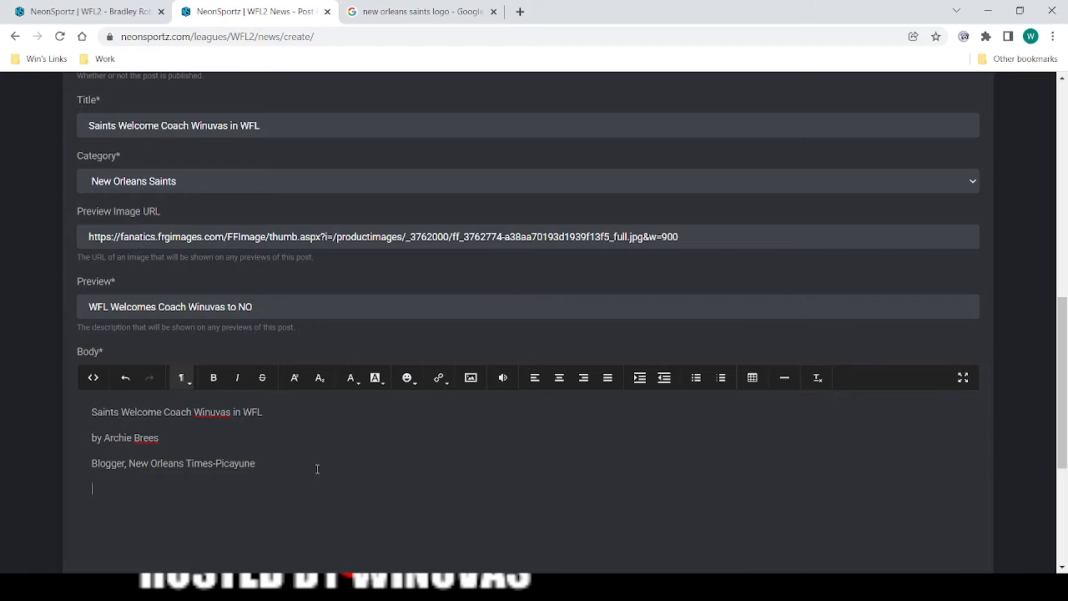
# Write the opening text "The Saints welcomed Coach ... to the WFL today", filling in the coach's full name.
pyautogui.write('The Saints welcome d Coach W')
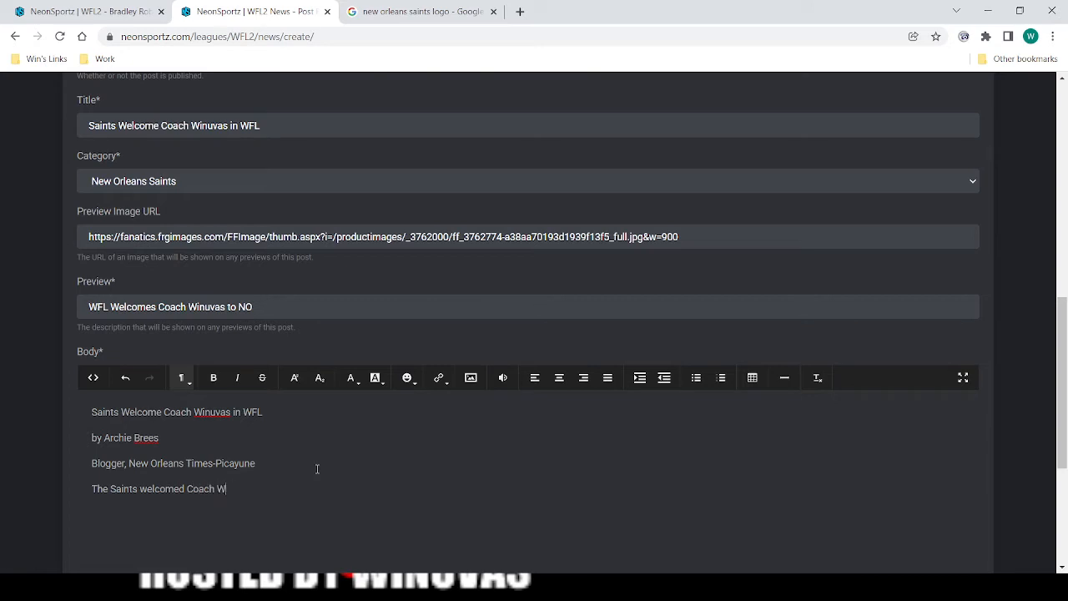
pyautogui.press('BackSpace')
pyautogui.write('Bob Winuvas to the WFL today')
pyautogui.write(' with an introd')
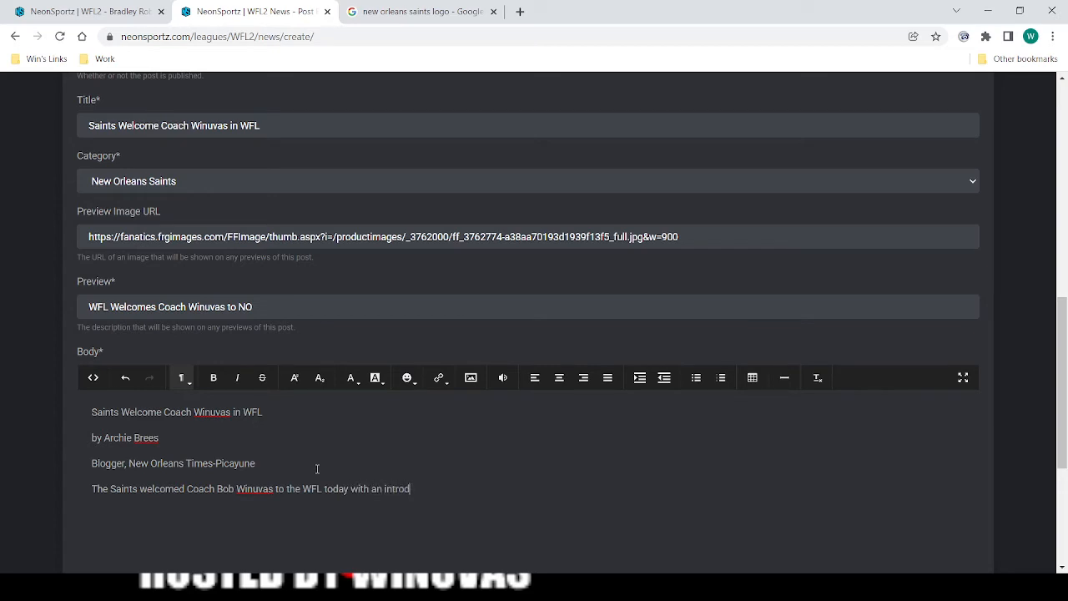
pyautogui.write('uced')
# Finish the article's opening sentence with "with an introductory press conference.".
pyautogui.press('BackSpace')
pyautogui.press('BackSpace')
pyautogui.write('tory press conference.  ')
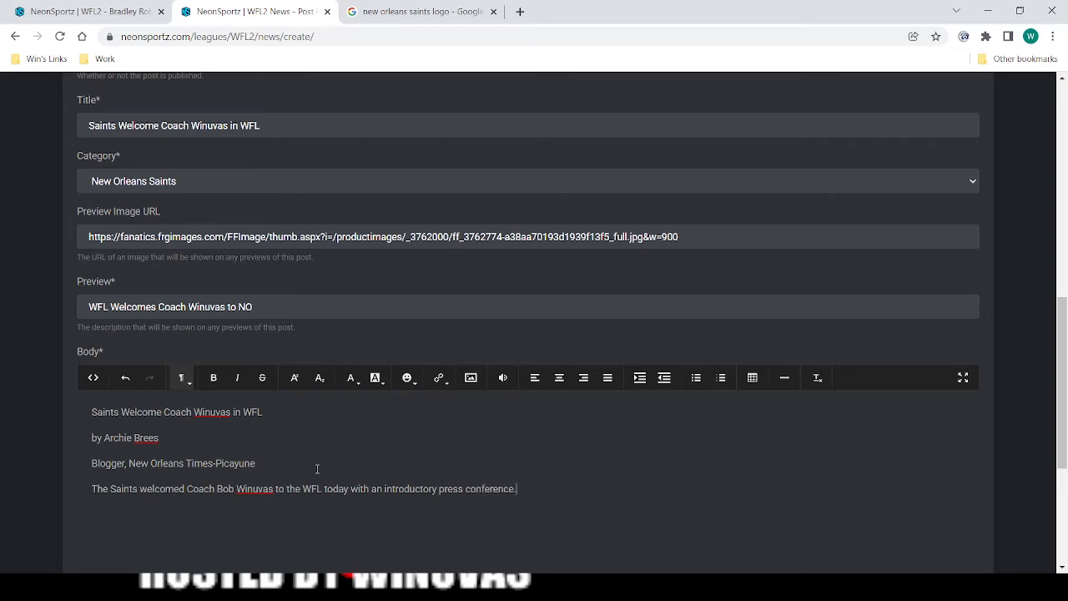
pyautogui.write('The coach was happy to be ')
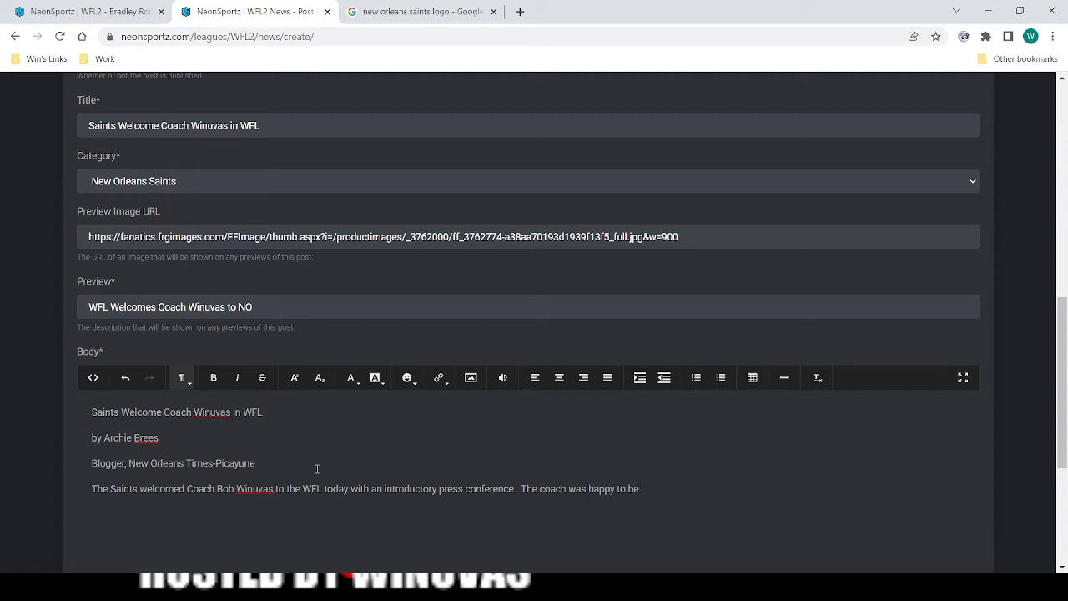
pyautogui.write('taking over his childhood favorite t')
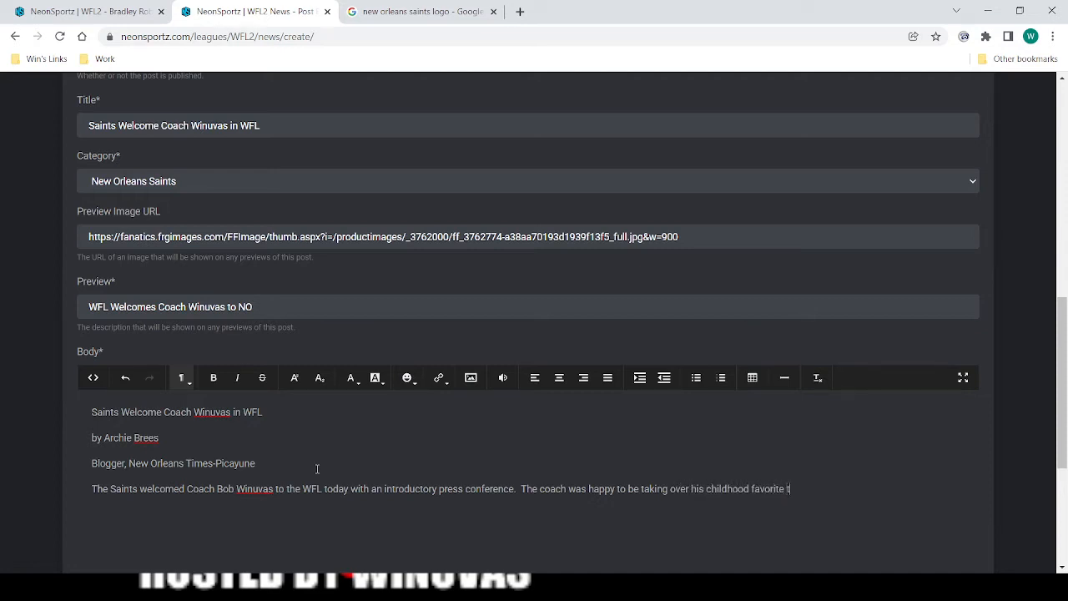
pyautogui.write('eam and was excited to')
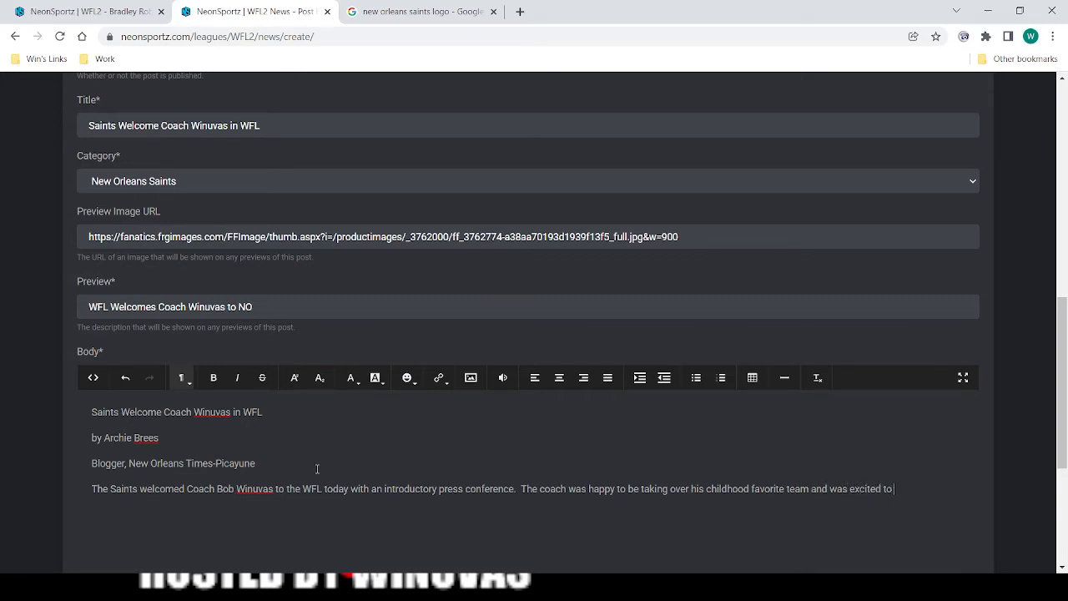
pyautogui.write(' work with the personnel ')
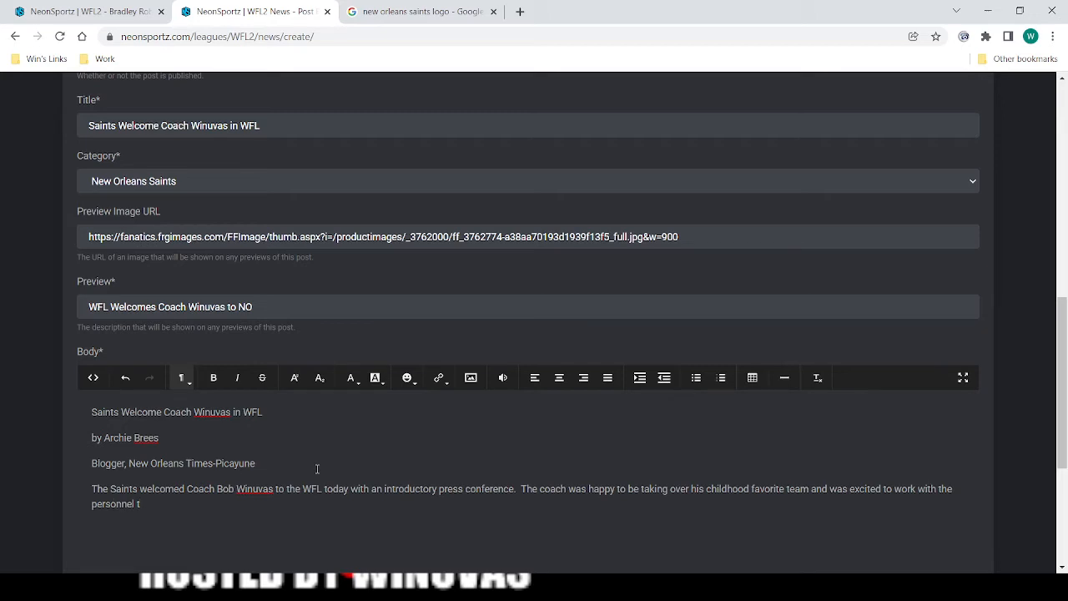
pyautogui.write('on the squad.')
# Start a new paragraph with the quote "We have a lot of talented players on offense and defense that I hope we can execute with here,".
pyautogui.press('Return')
pyautogui.write('"')
pyautogui.write('have ')
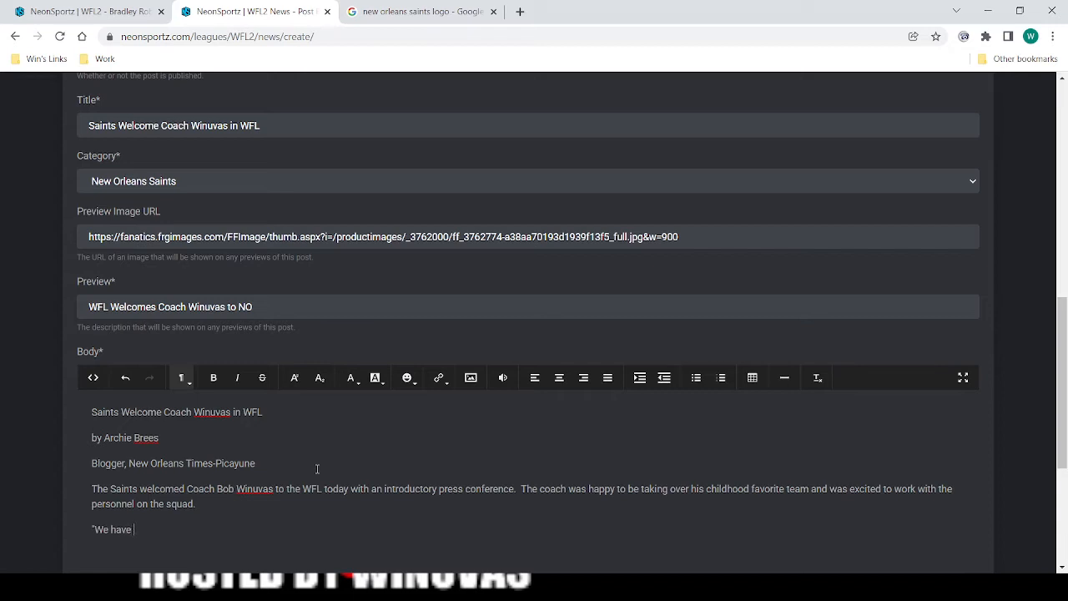
pyautogui.write('a lot of talented players')
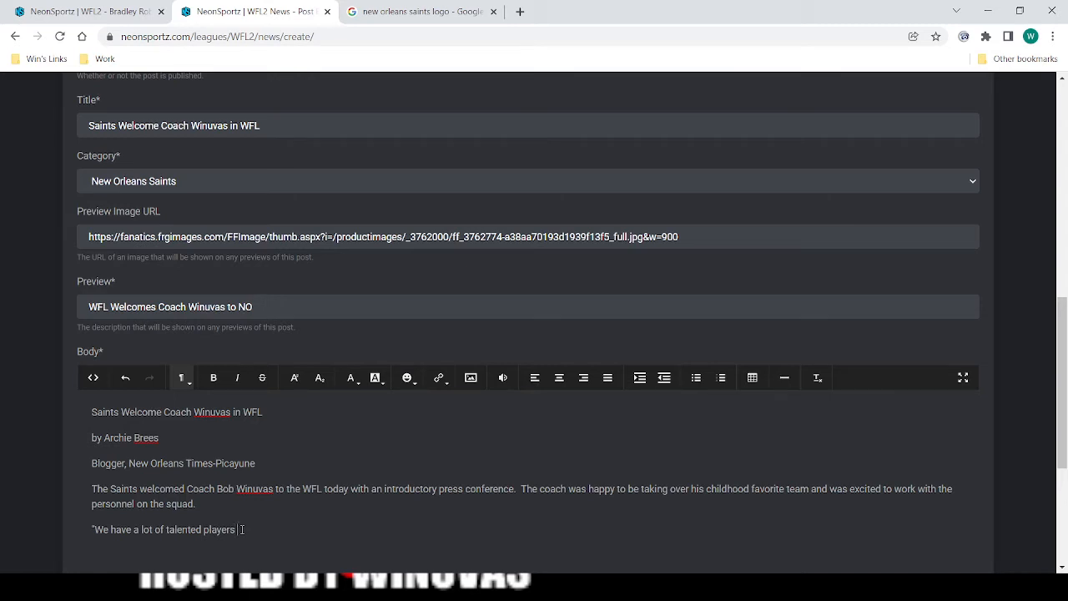
pyautogui.write('on offense and defense')
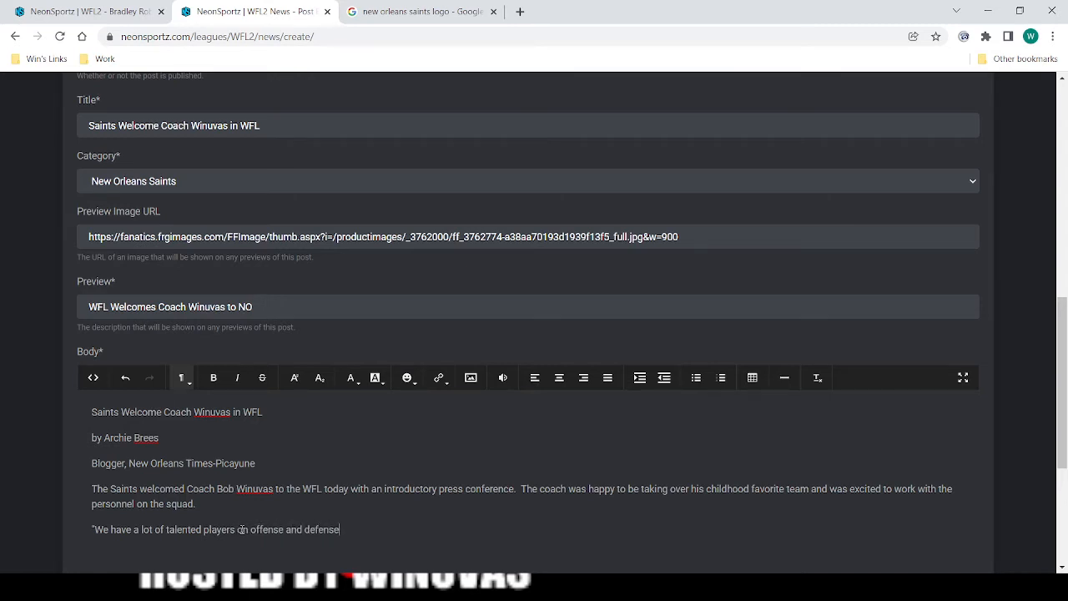
pyautogui.write(' that I hope we can exectu')
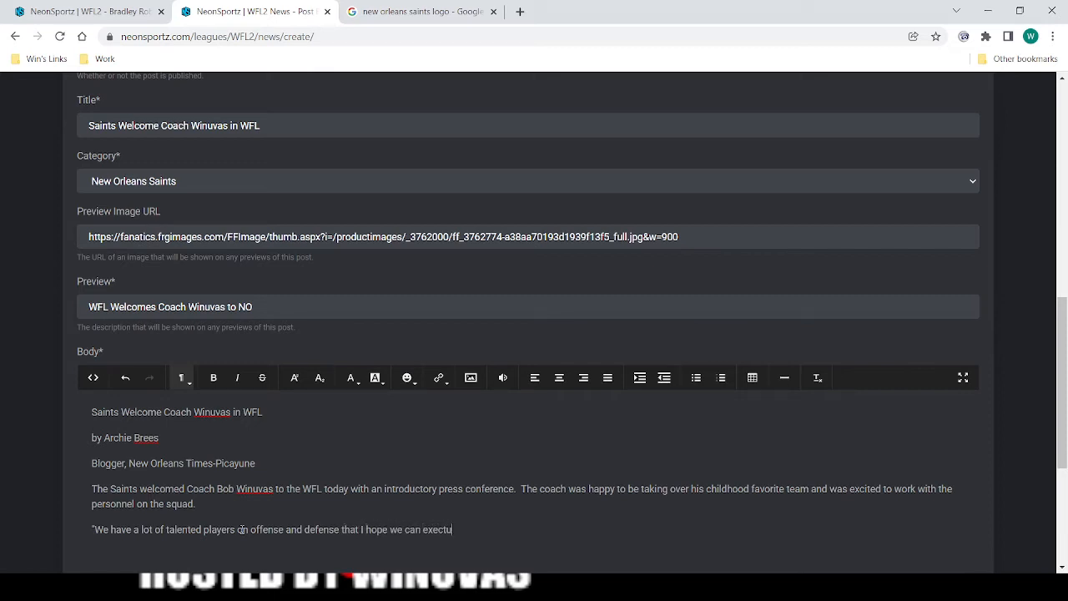
pyautogui.press('BackSpace')
pyautogui.press('BackSpace')
pyautogui.write('ute with here,"')
pyautogui.write(' Coach ')
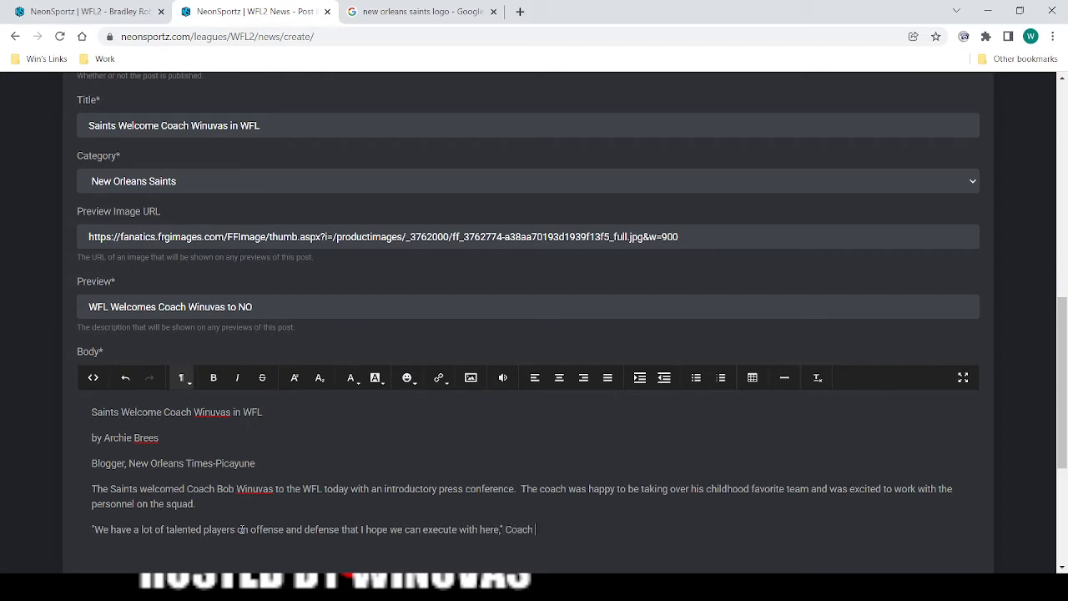
pyautogui.write('Winuvas said during the press conferen')
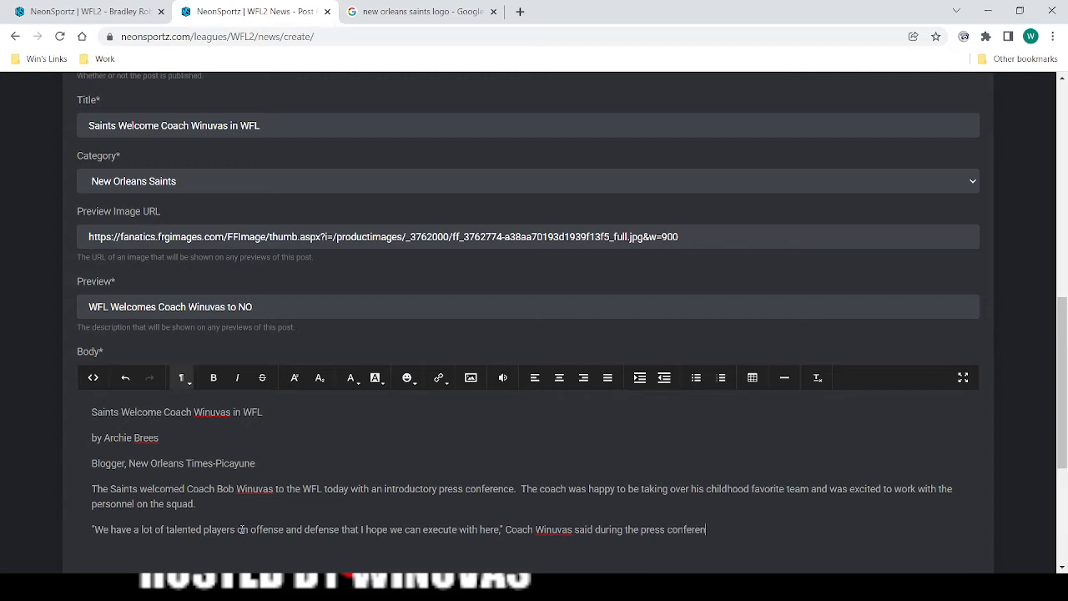
pyautogui.write('ce.')
# Add a new paragraph "The first game for Coach ... will be against the Baltimore Ravens in preseason action.", filling in the coach's name.
pyautogui.press('Return')
pyautogui.write('The first game for Coach Winuv')
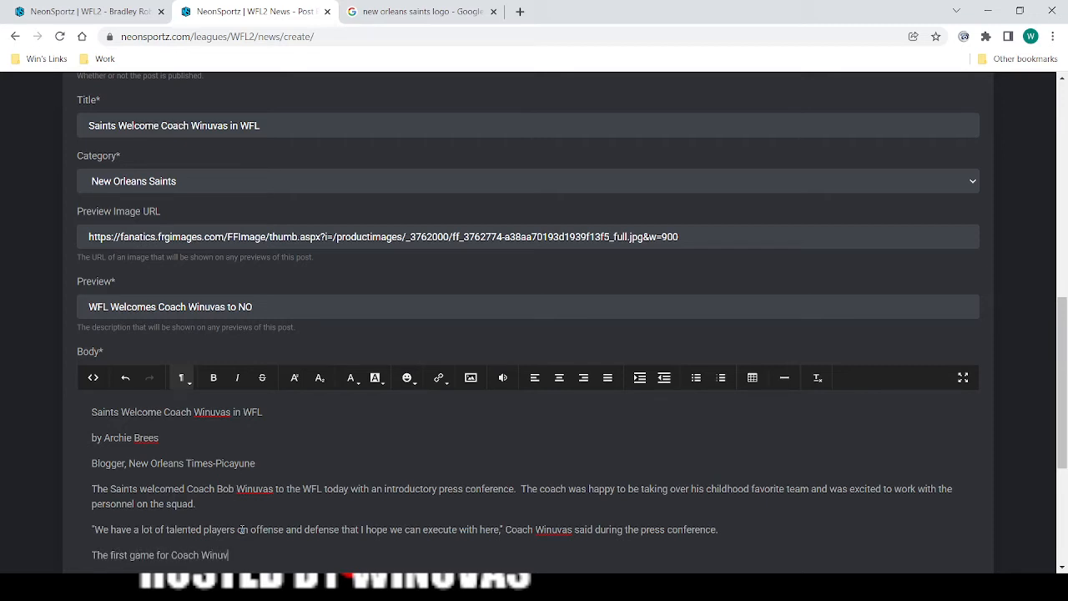
pyautogui.write('as will be against the')
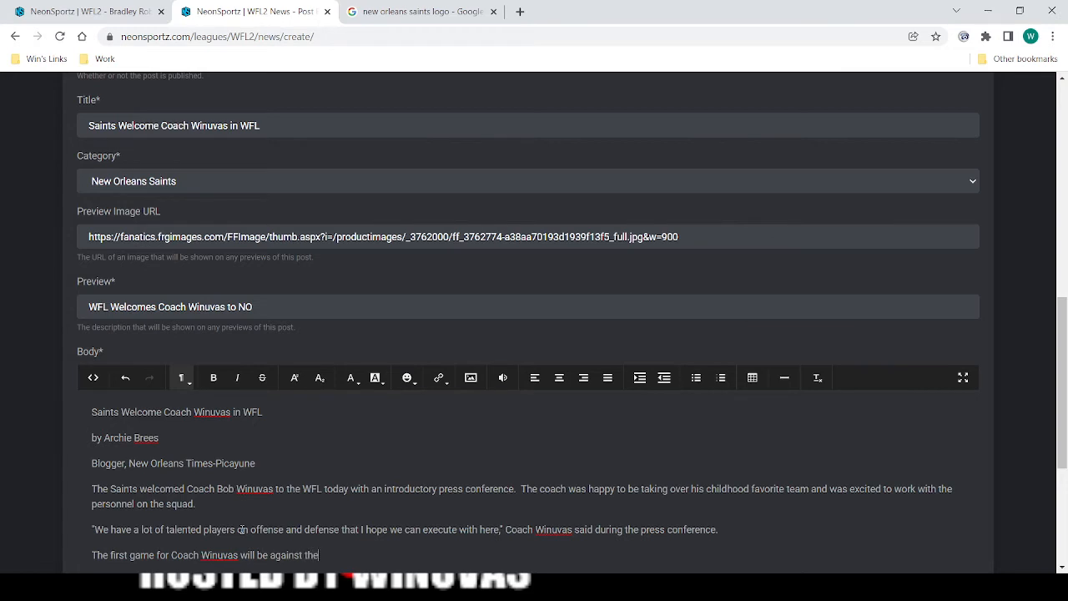
pyautogui.write(' Baltimore Ravens in preseason ac')
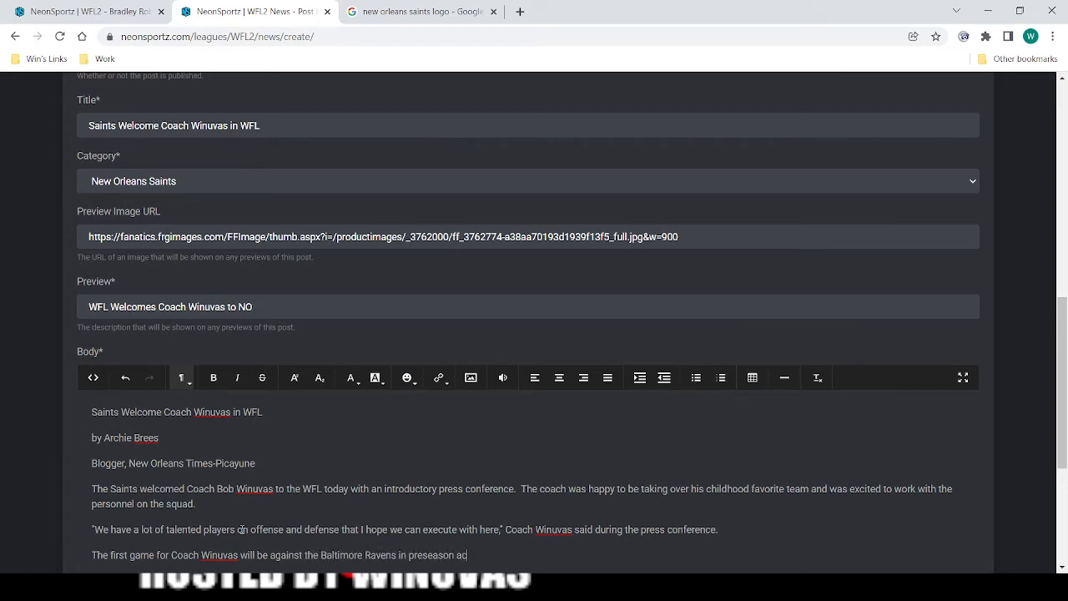
pyautogui.write('tion.  Tune in on the WFL Network!')
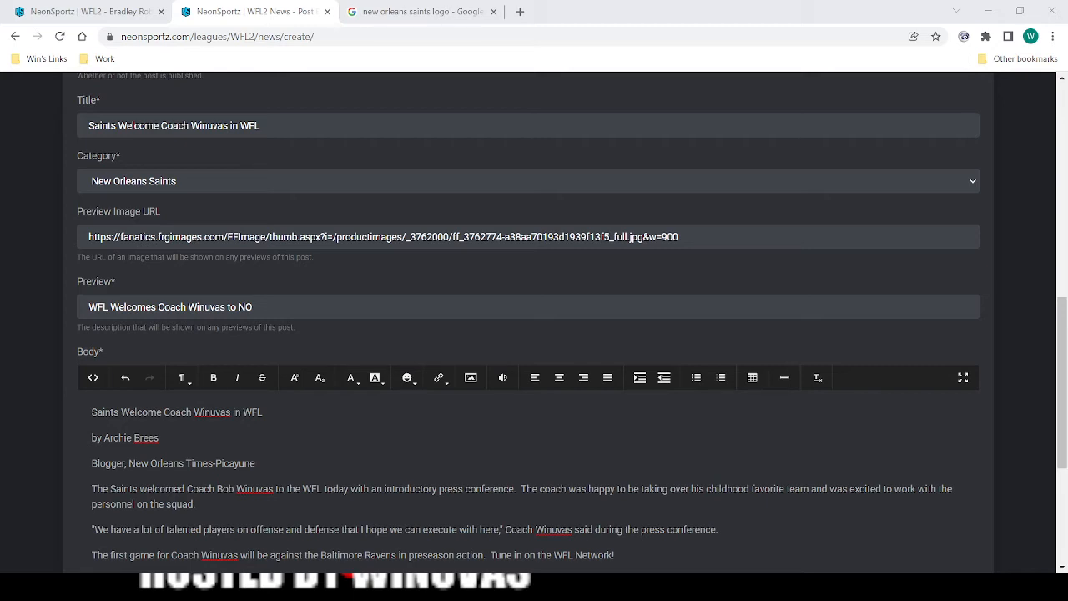
# End the last paragraph with the sentence "Tune in on the WFL Network!".
pyautogui.click(621, 554)
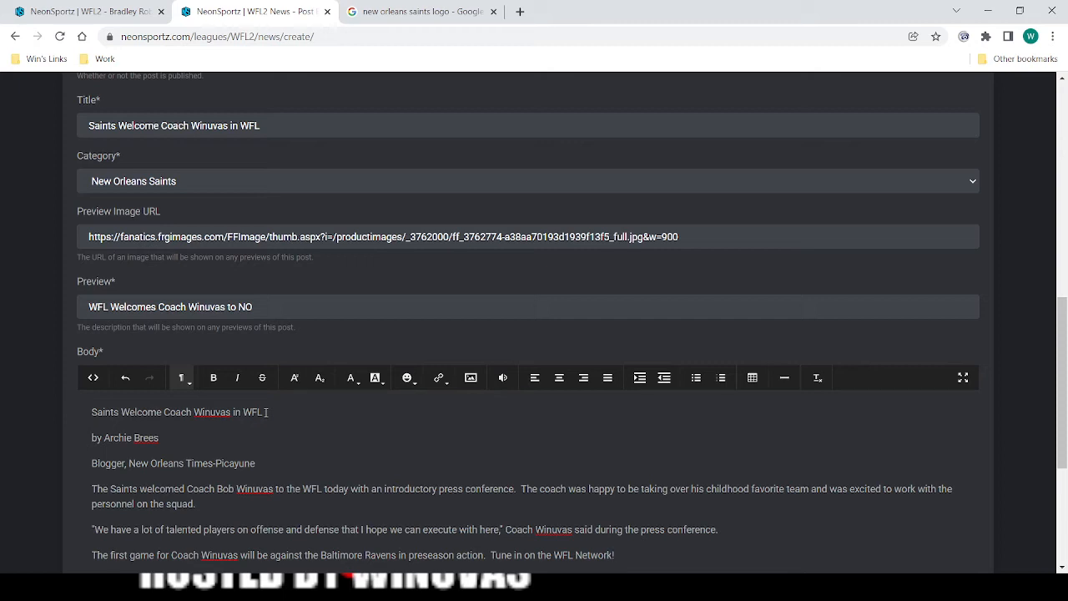
# Try Header 1 and Header 2 on the body's title line and settle on Header 3.
pyautogui.moveTo(265, 412); pyautogui.dragTo(91, 412)
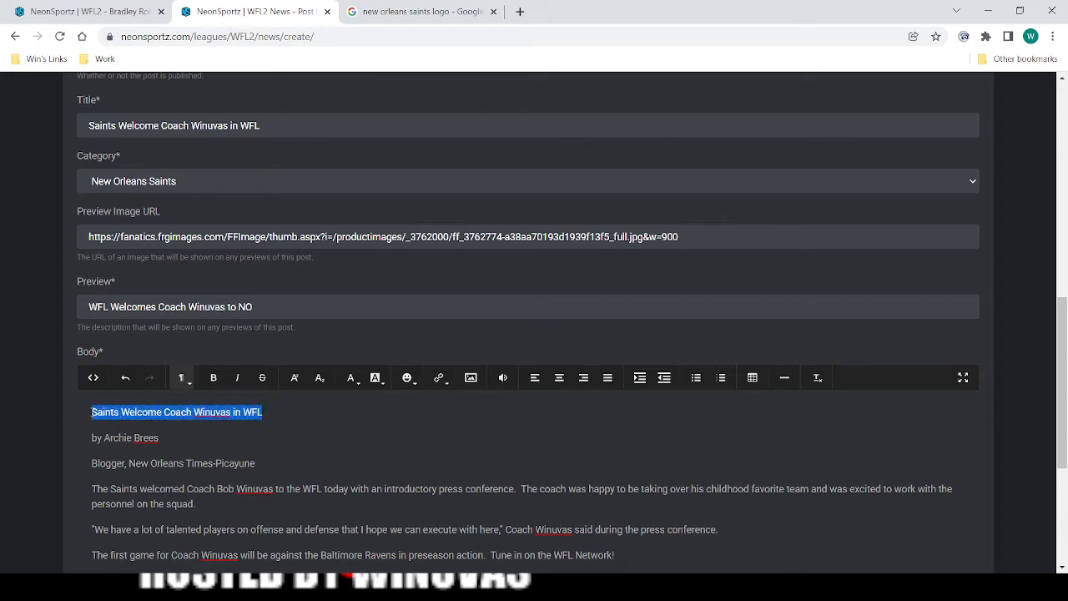
pyautogui.click(182, 380)
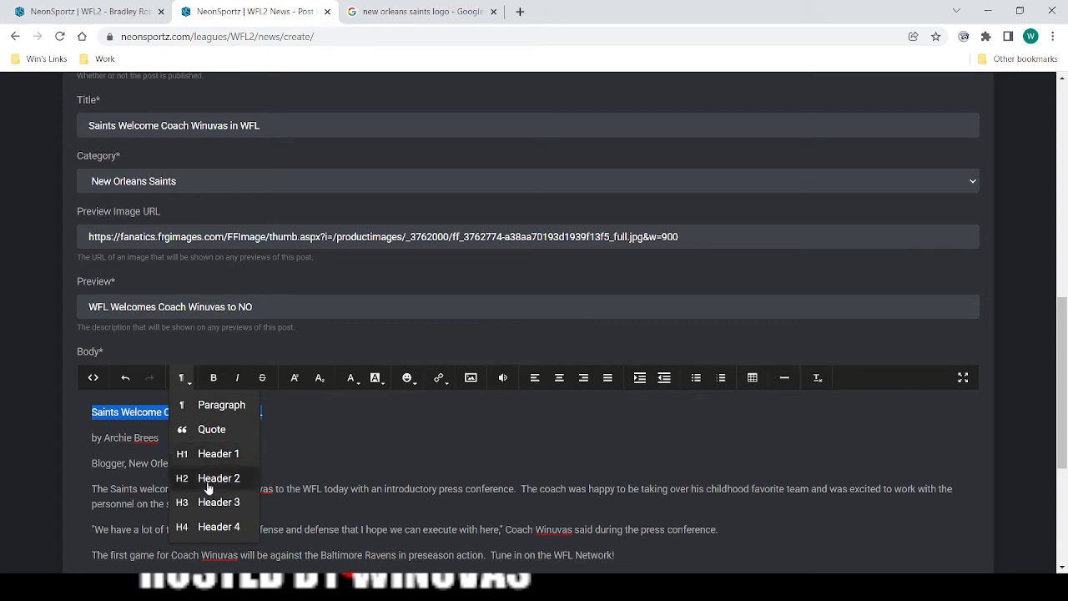
pyautogui.click(217, 453)
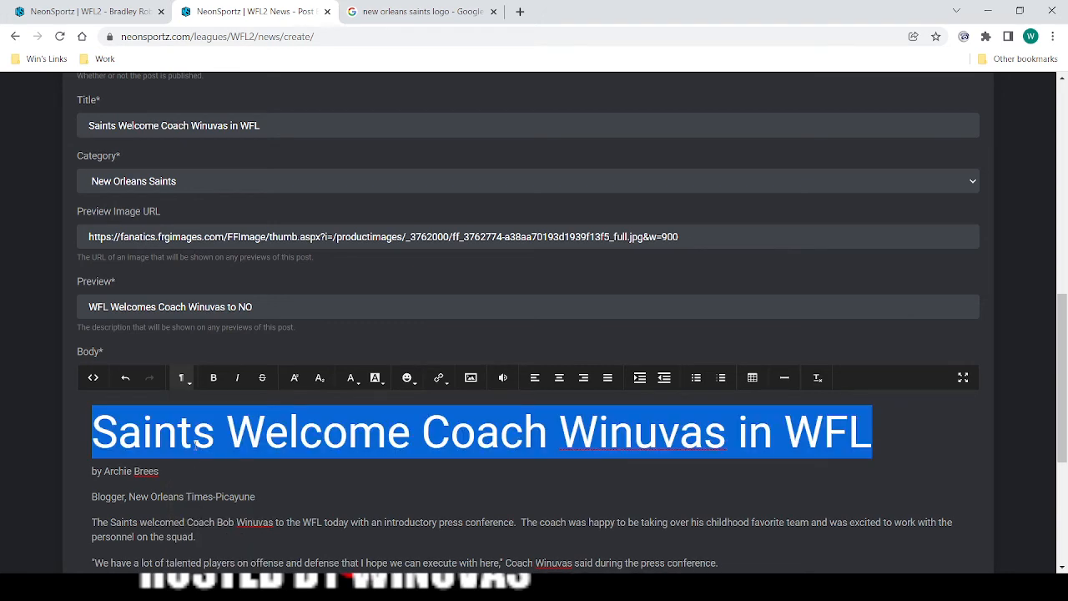
pyautogui.click(181, 380)
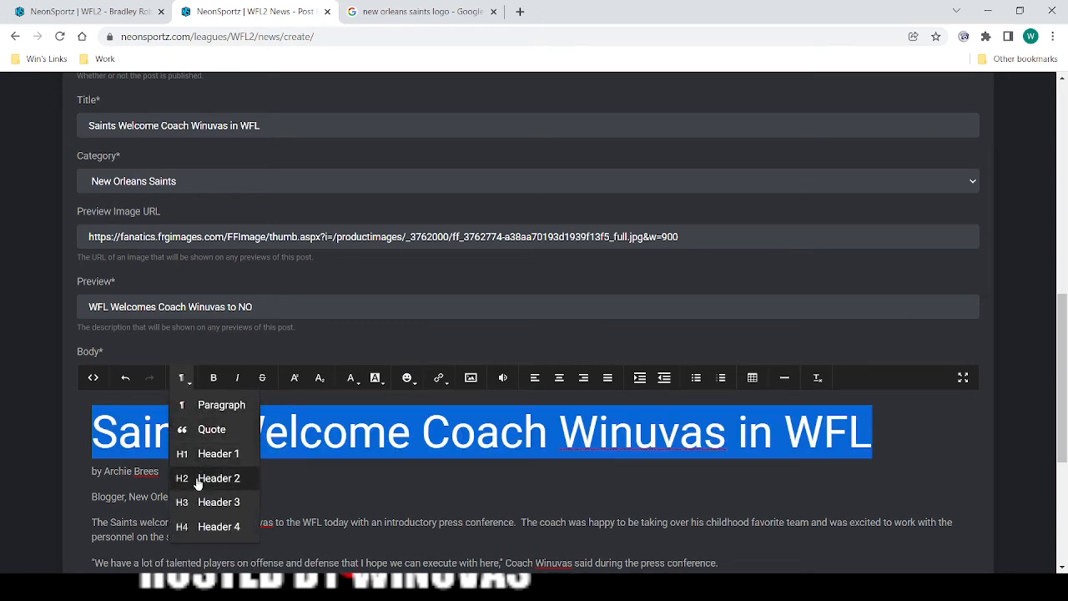
pyautogui.click(200, 477)
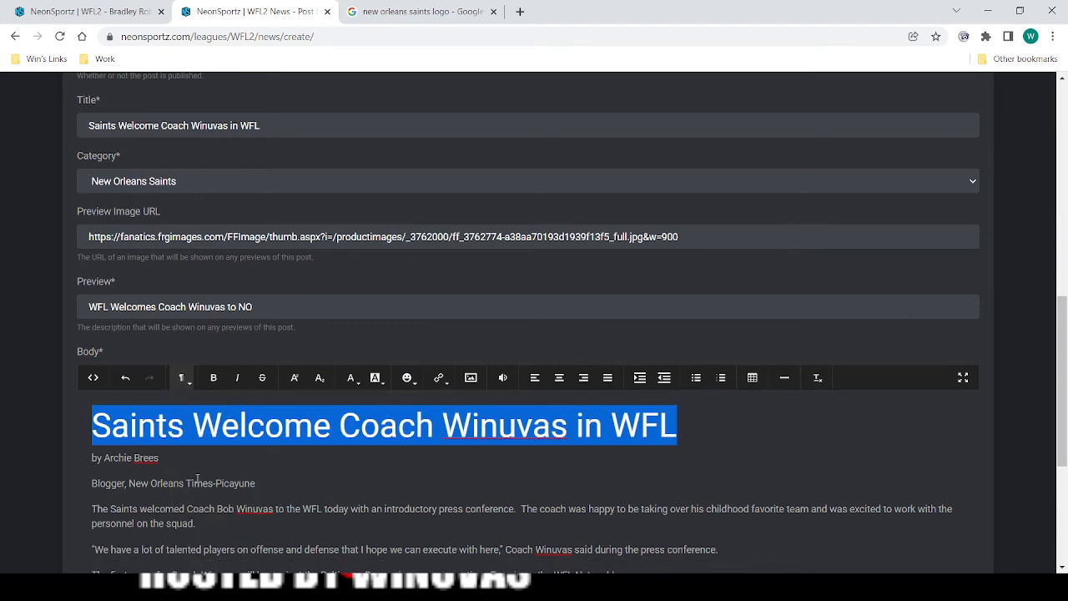
pyautogui.click(190, 383)
pyautogui.click(204, 497)
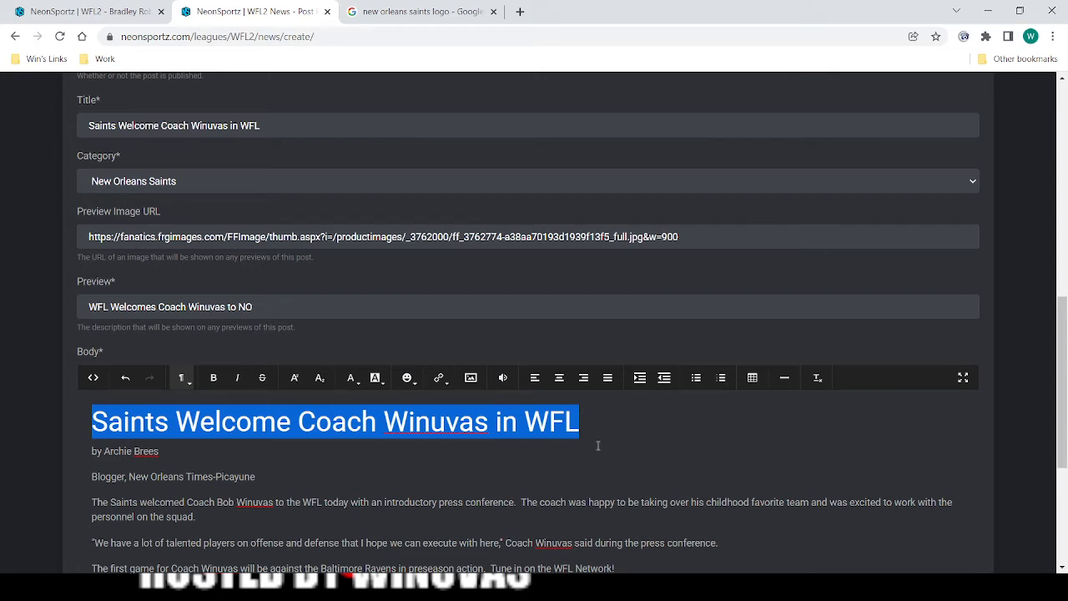
# Make the title line at the start of the article body bold.
pyautogui.click(576, 588)
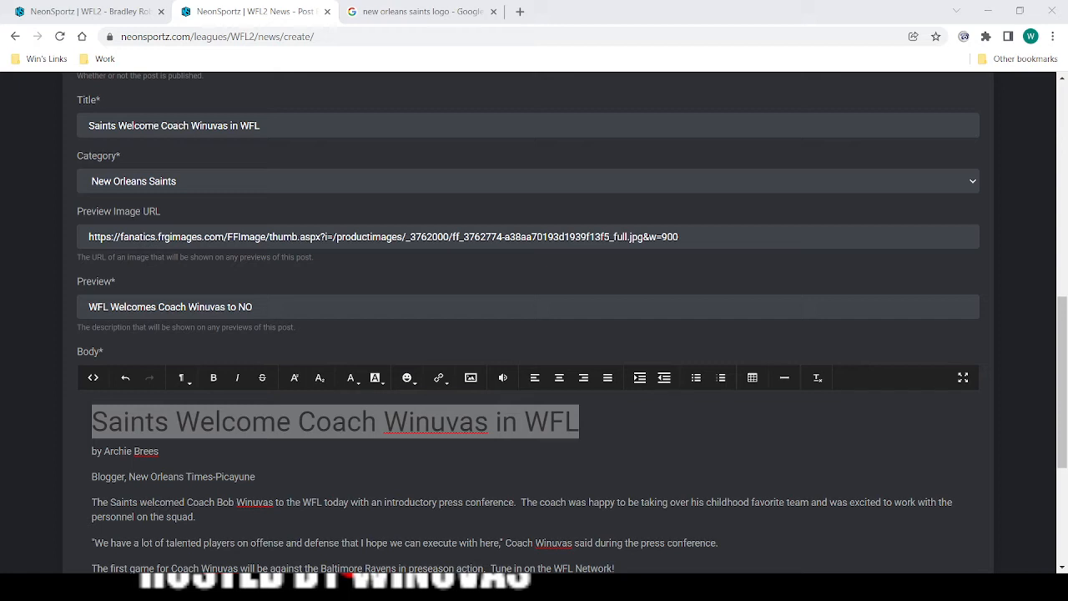
pyautogui.hotkey('alt', 'Tab')
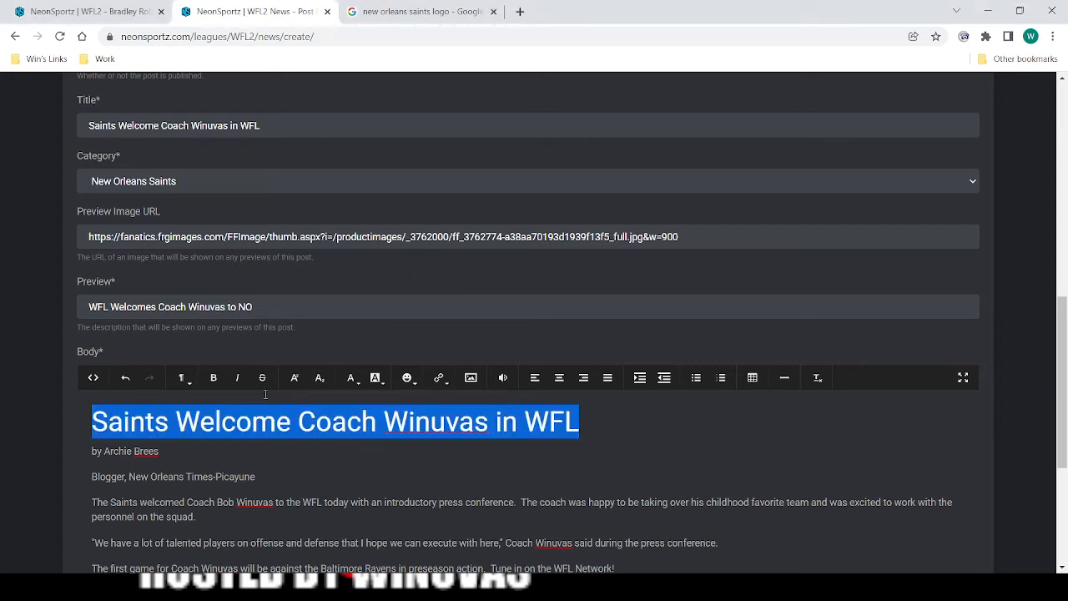
pyautogui.click(219, 381)
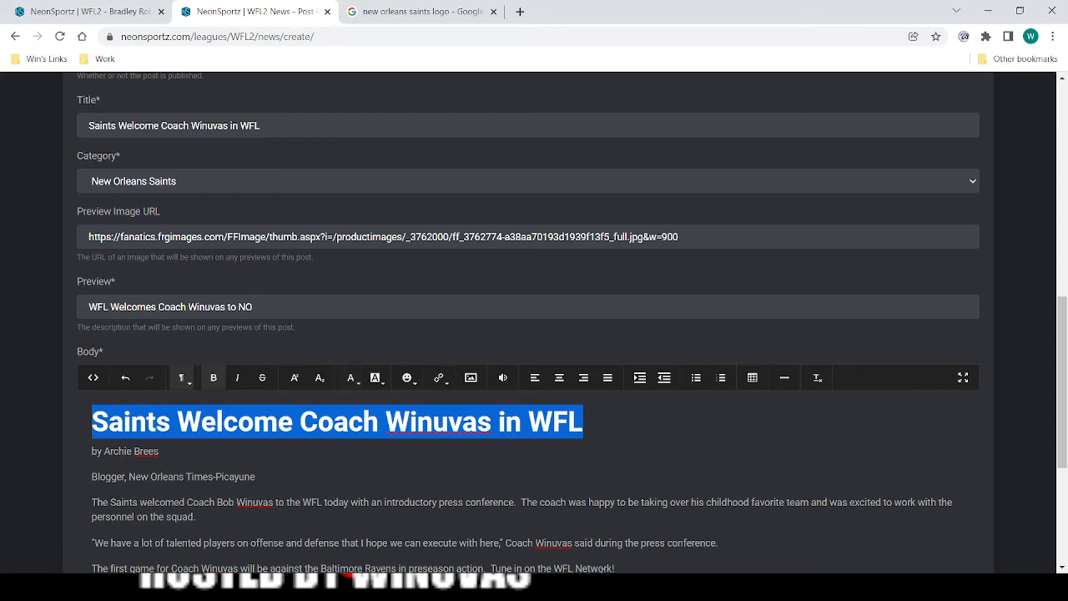
pyautogui.click(561, 586)
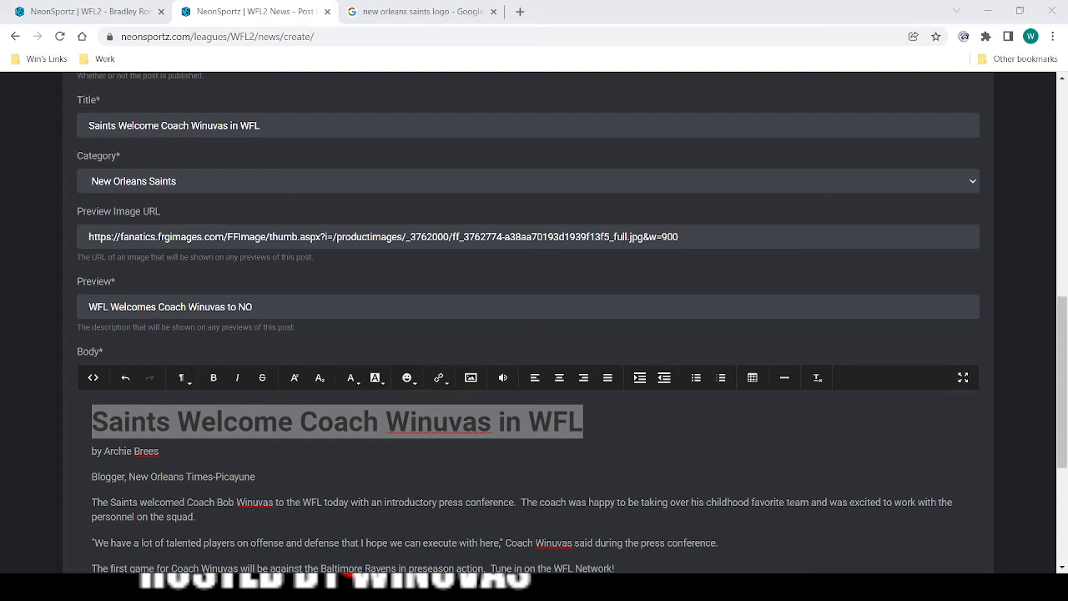
# Format the byline and the "Blogger, New Orleans Times-Picayune" line as subscript.
pyautogui.click(209, 477)
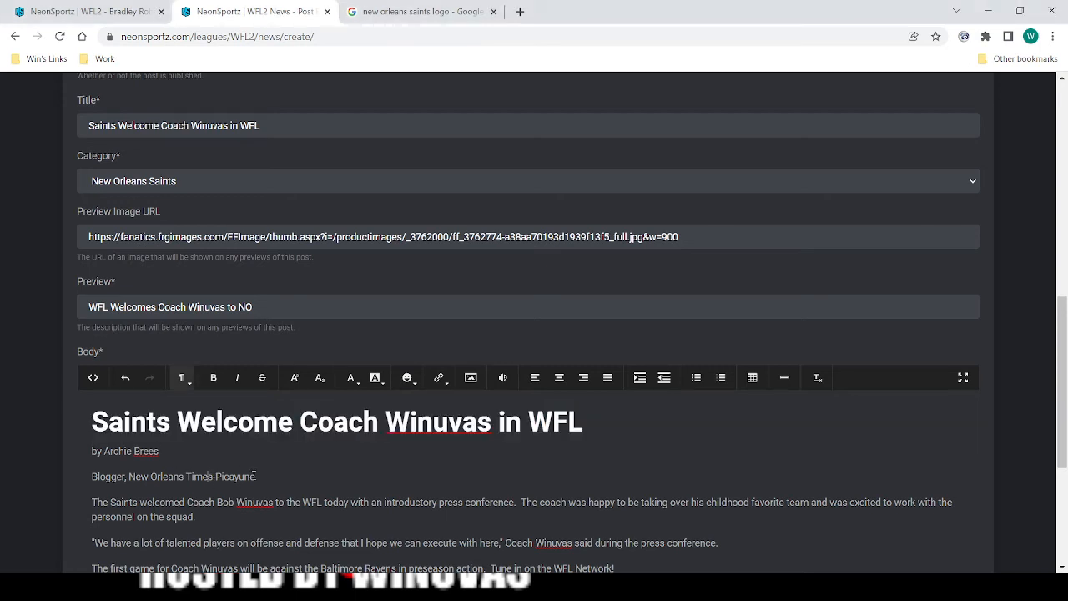
pyautogui.moveTo(254, 476); pyautogui.dragTo(92, 450)
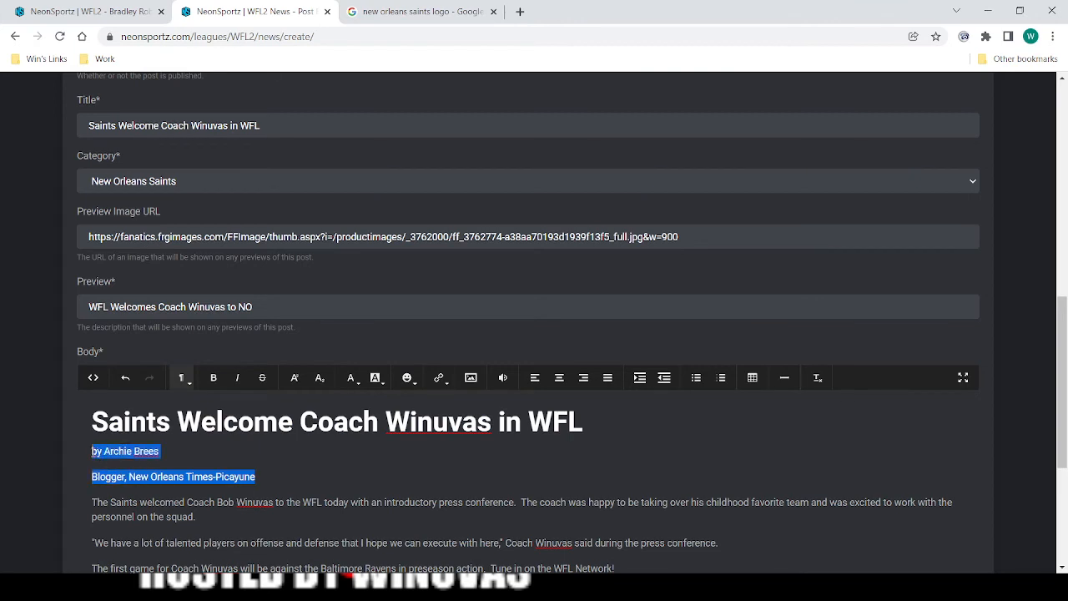
pyautogui.click(317, 380)
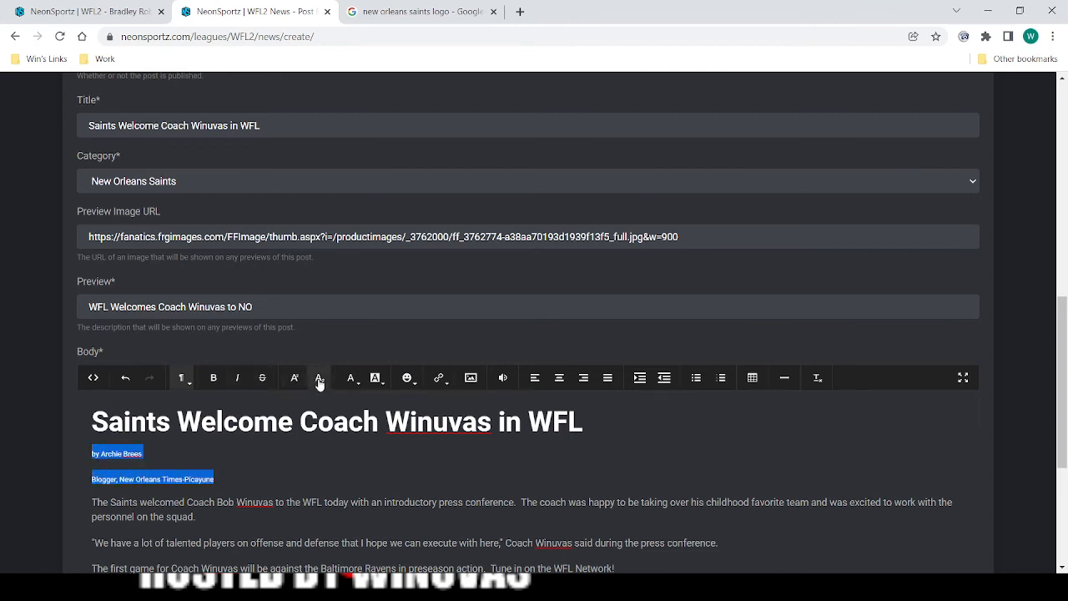
pyautogui.click(274, 488)
pyautogui.click(157, 453)
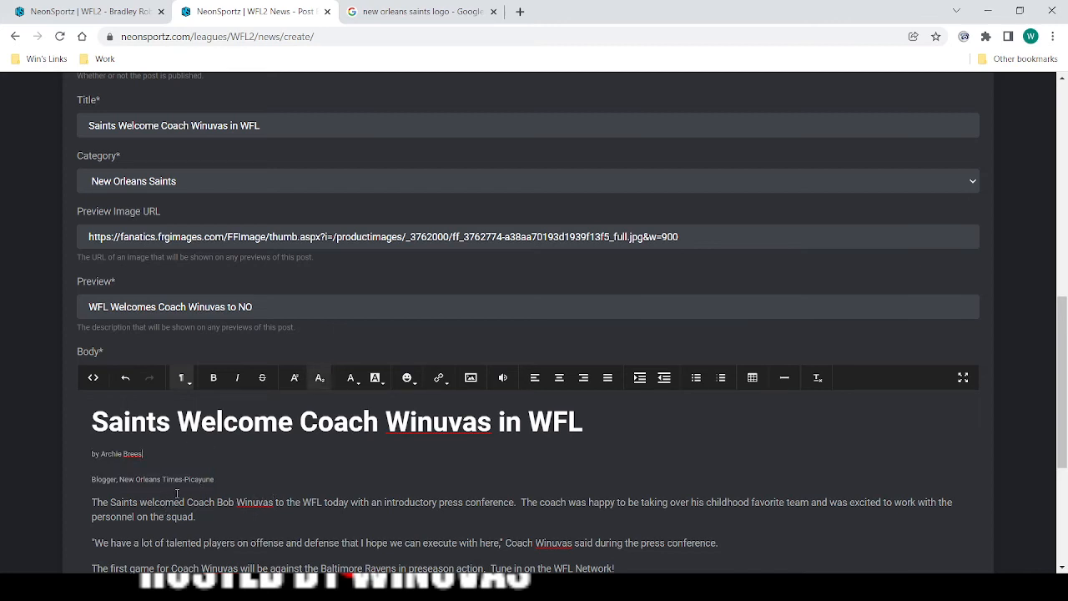
pyautogui.scroll(-1, 193, 500)
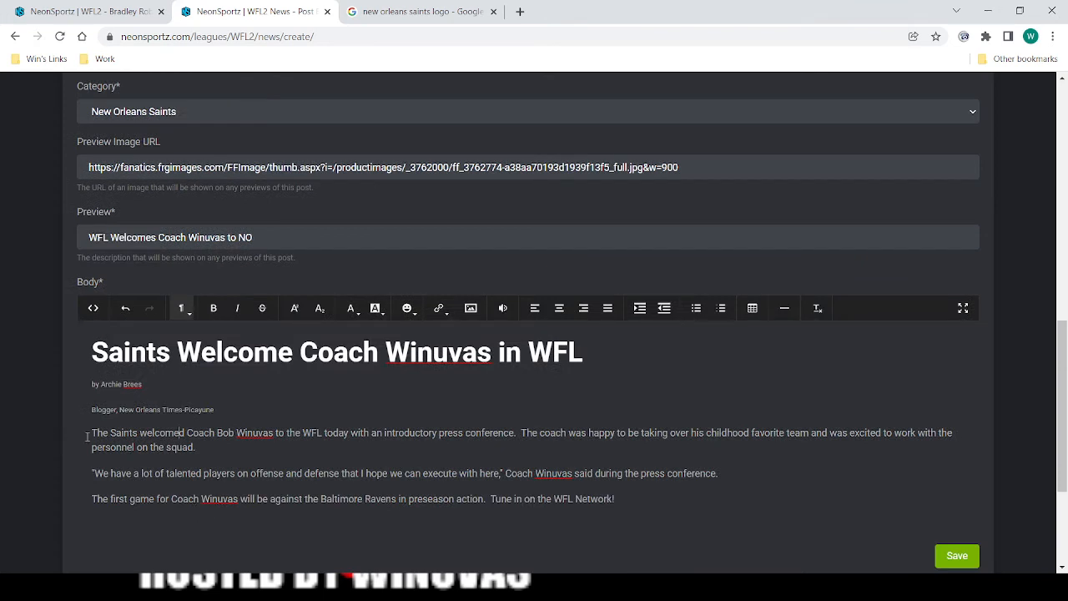
pyautogui.click(194, 450)
pyautogui.scroll(-2, 292, 375)
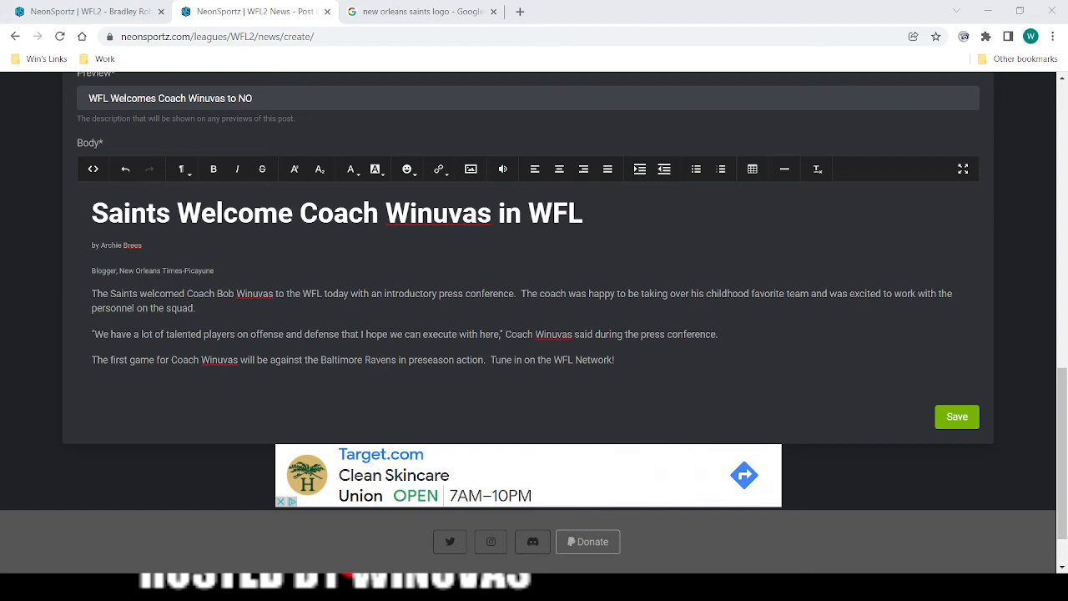
pyautogui.hotkey('alt', 'Tab')
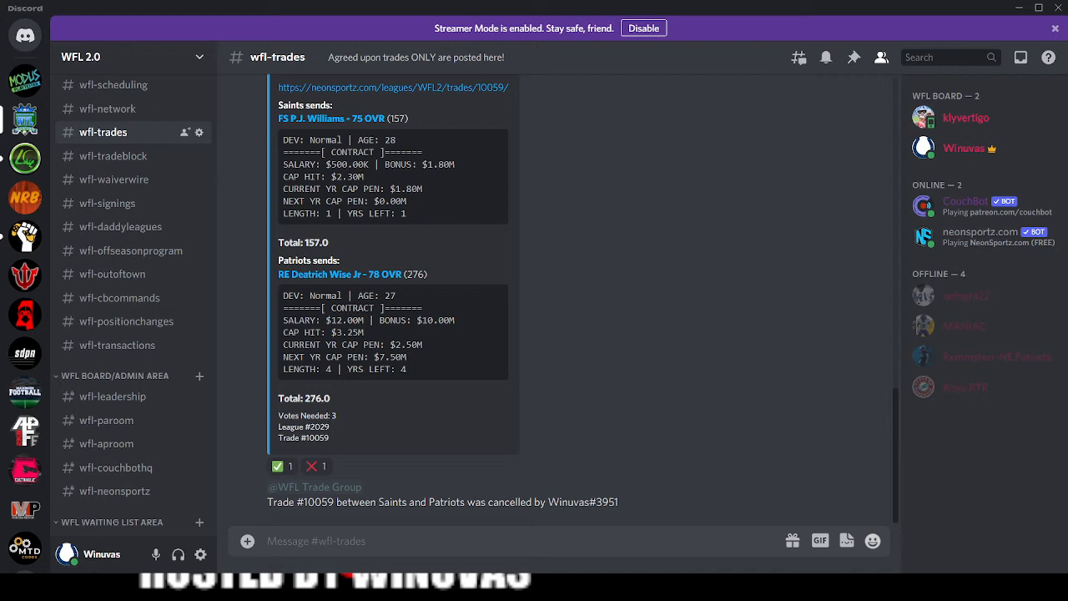
pyautogui.hotkey('alt', 'Tab')
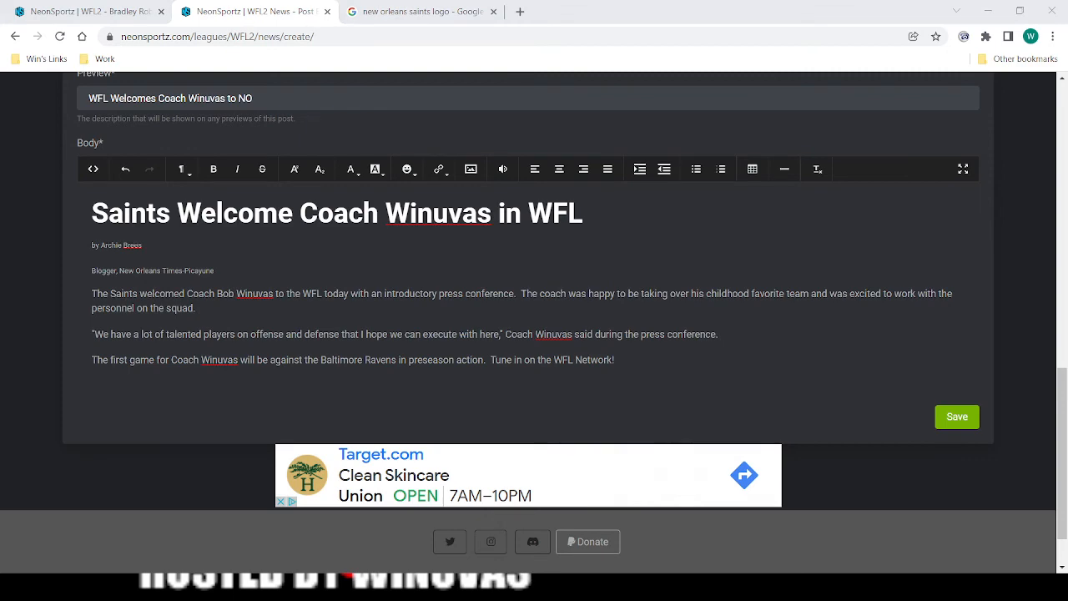
# Save the news post and view the published article down to its last paragraph.
pyautogui.click(960, 422)
pyautogui.scroll(-5, 86, 276)
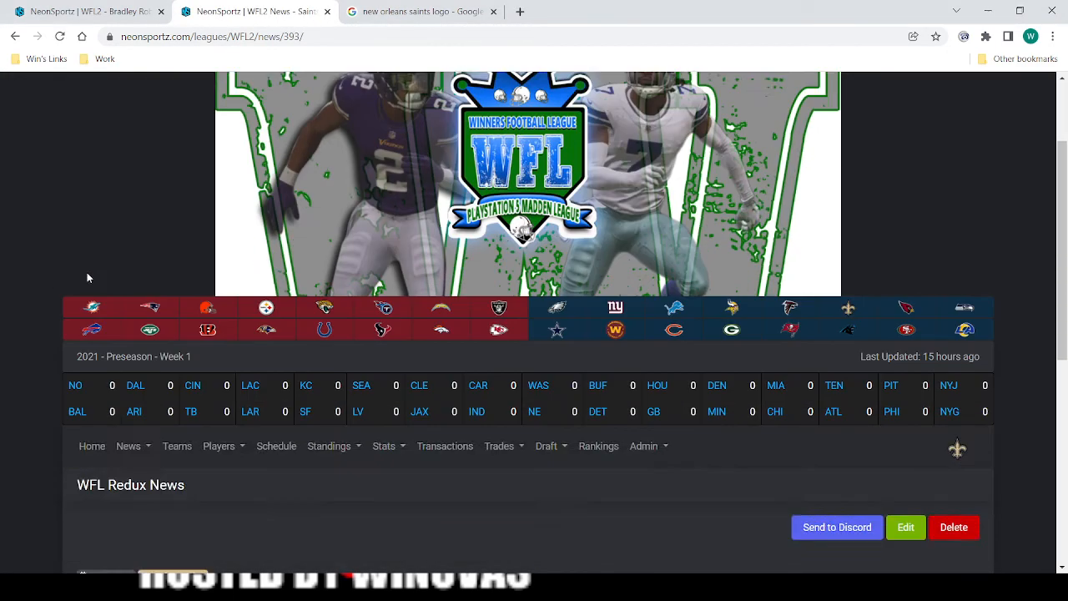
pyautogui.scroll(-2, 59, 305)
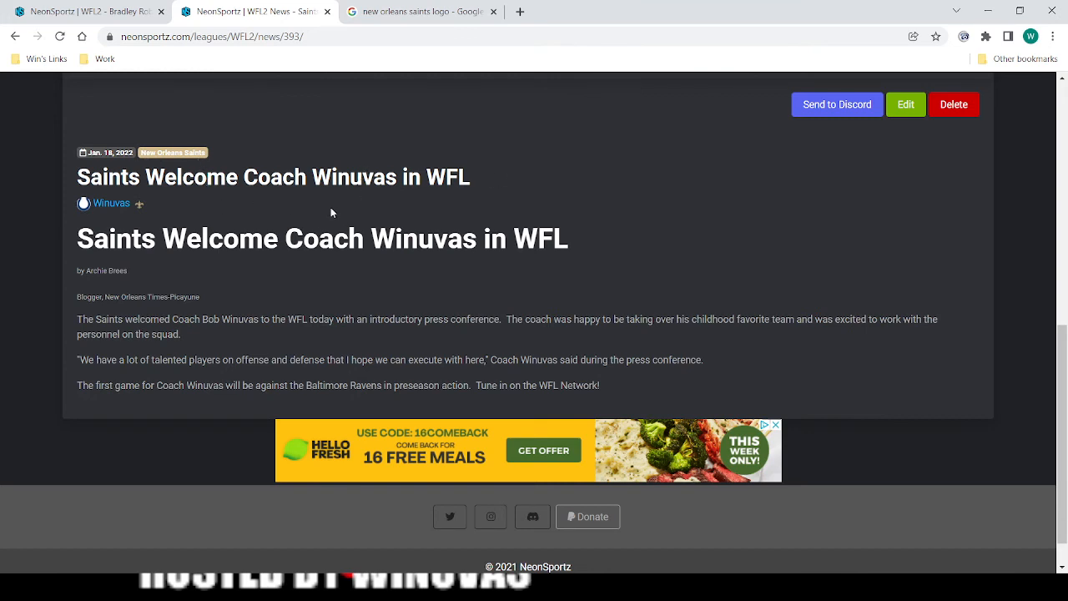
# Send the published Saints article to Discord and switch to the Discord app to view the wfl-leaguenews channel.
pyautogui.scroll(1, 857, 284)
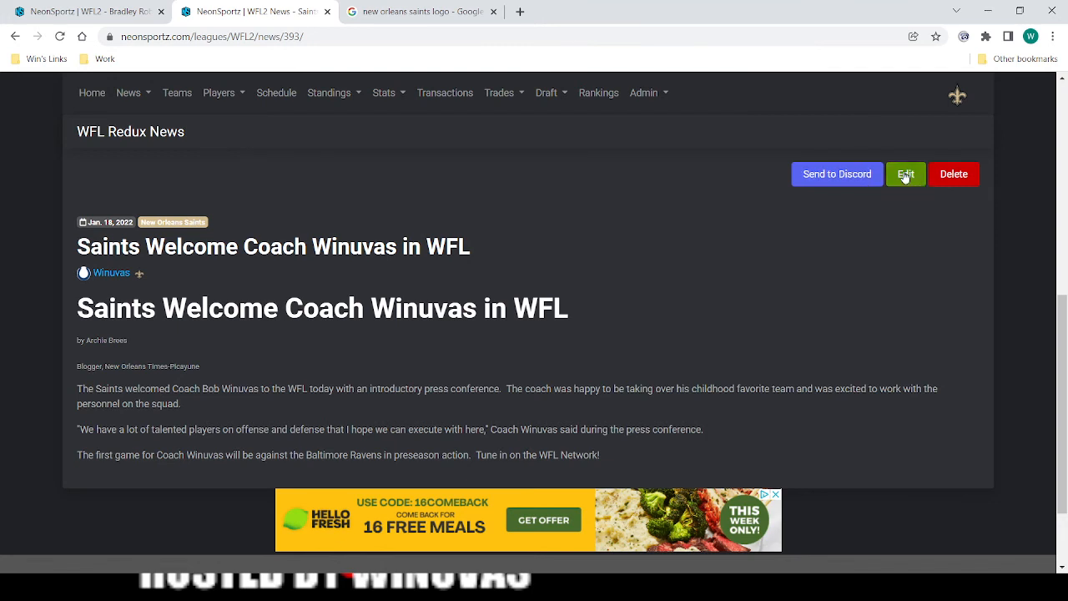
pyautogui.click(832, 175)
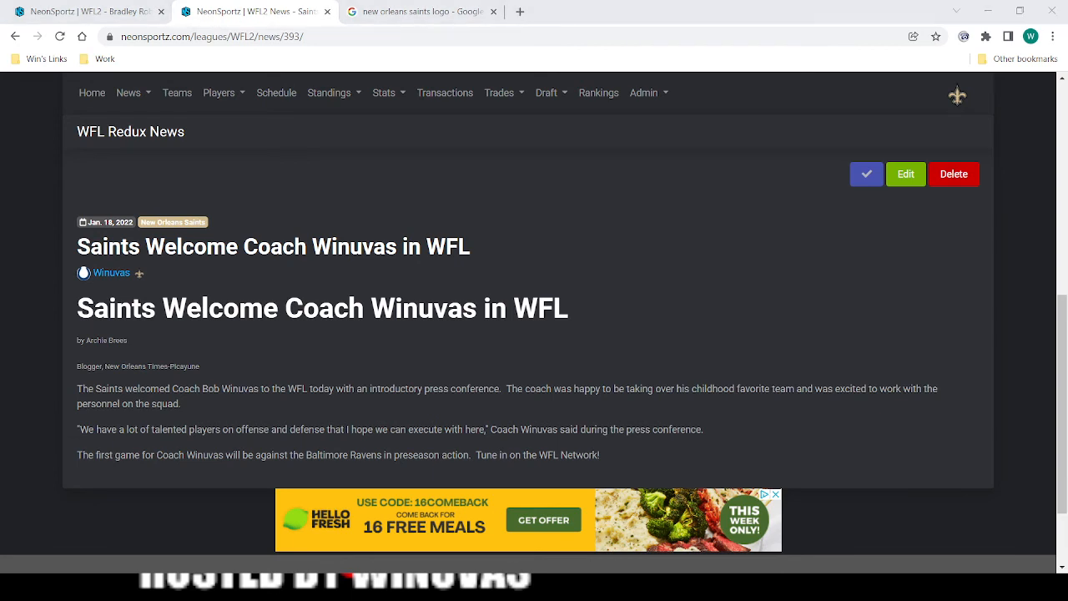
pyautogui.hotkey('alt', 'Tab')
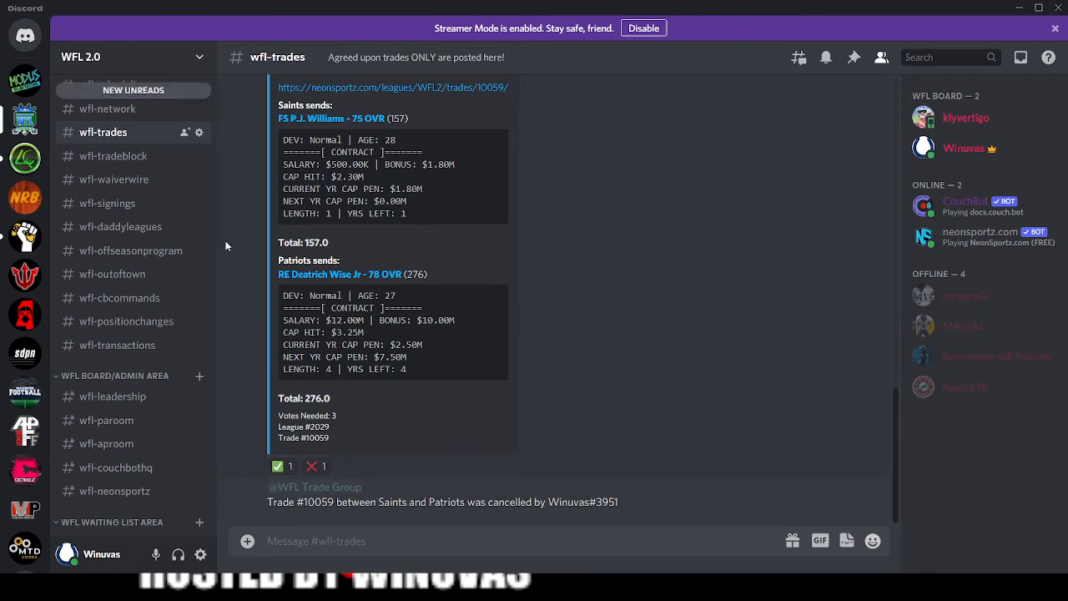
pyautogui.scroll(3, 131, 199)
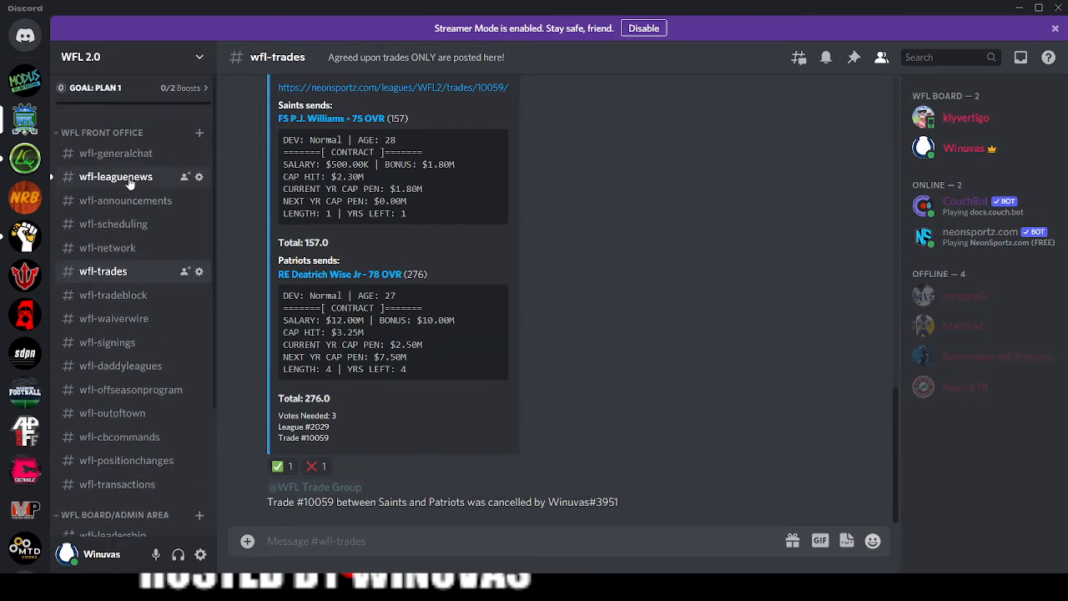
pyautogui.click(125, 177)
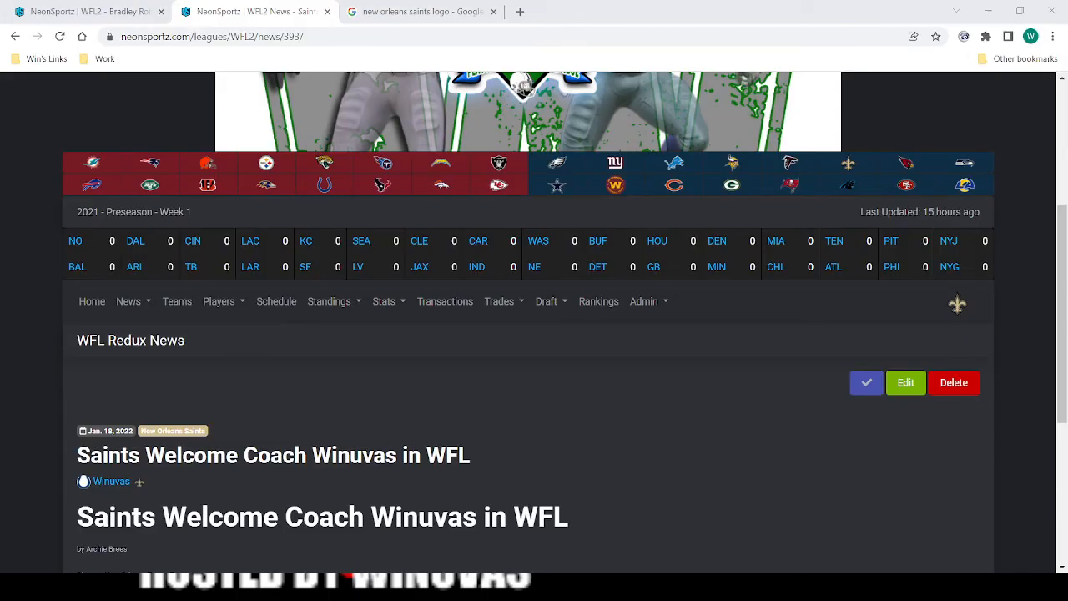
# Back on the NeonSportz site, visit the league home page and open the recent league news list down to its posts.
pyautogui.scroll(-2, 120, 220)
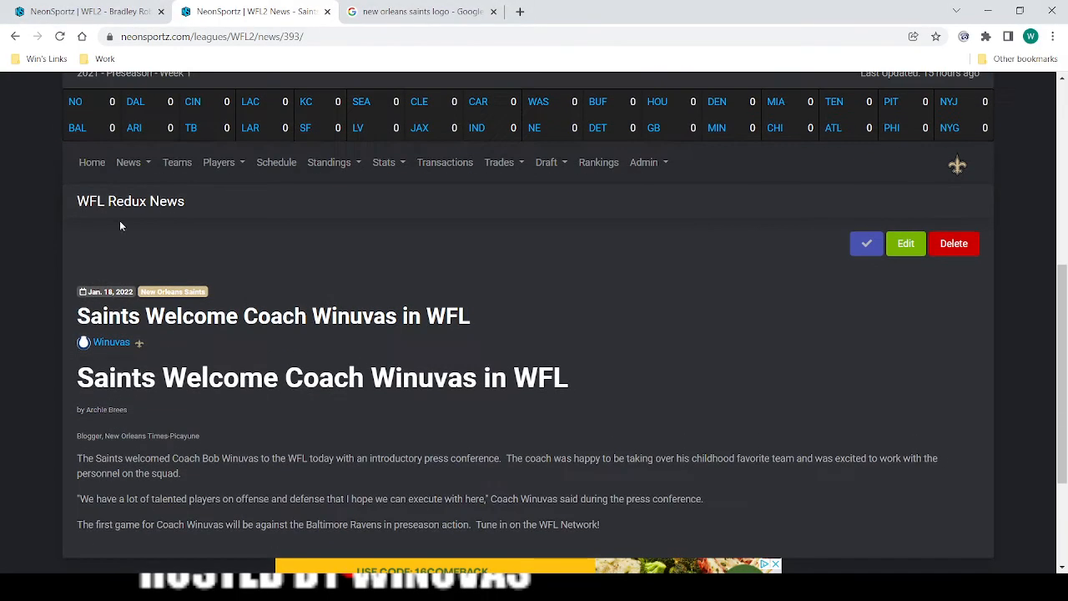
pyautogui.click(88, 163)
pyautogui.scroll(-4, 218, 317)
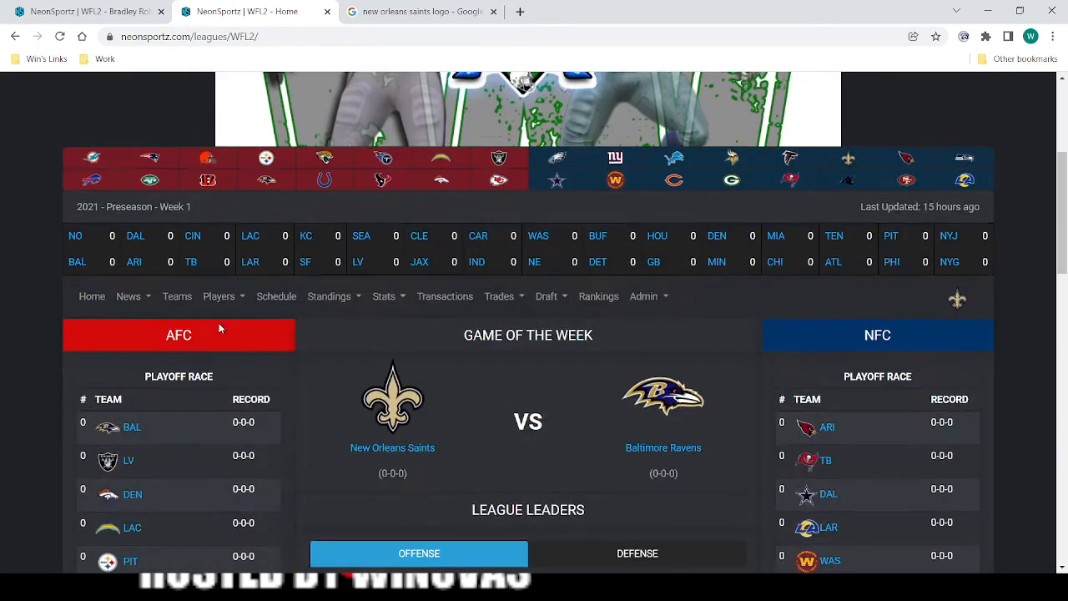
pyautogui.click(139, 238)
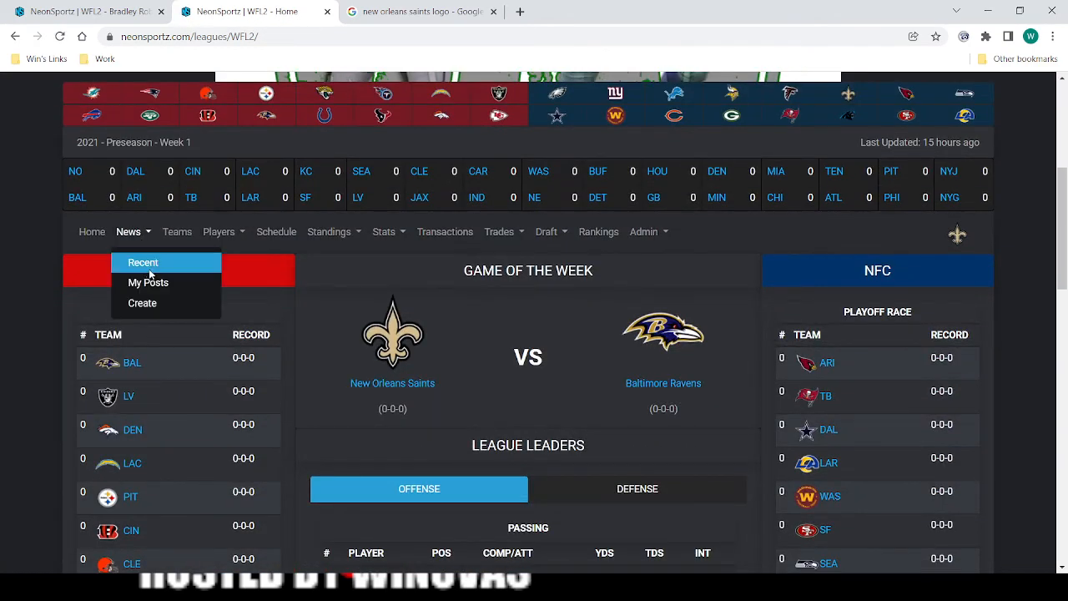
pyautogui.click(146, 266)
pyautogui.scroll(-10, 245, 291)
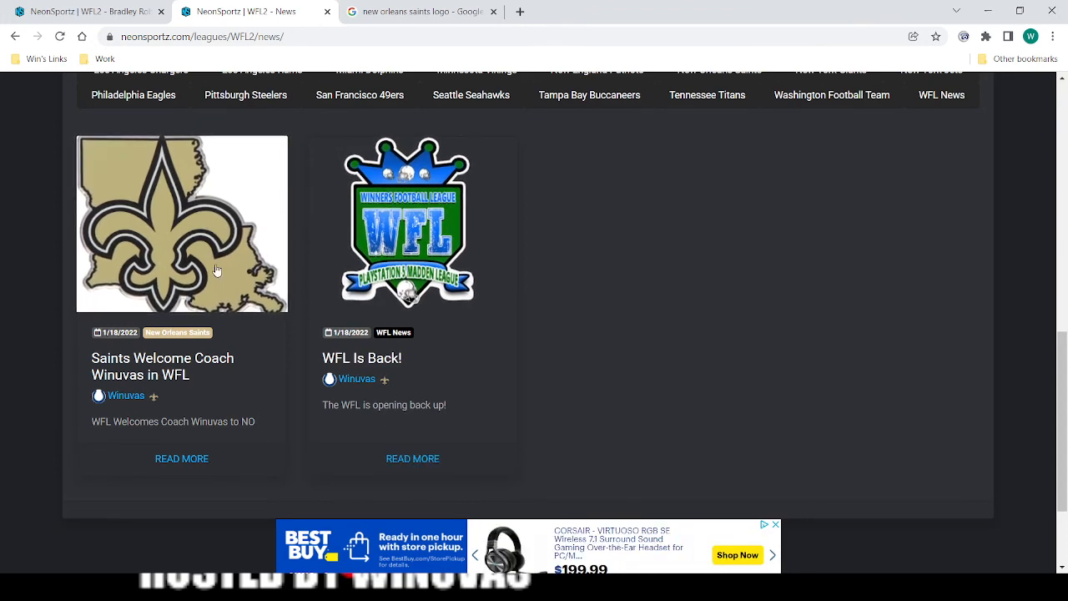
# Filter the news list by WFL News, New Orleans Saints and Arizona Cardinals, and return to the Recent posts.
pyautogui.scroll(2, 440, 272)
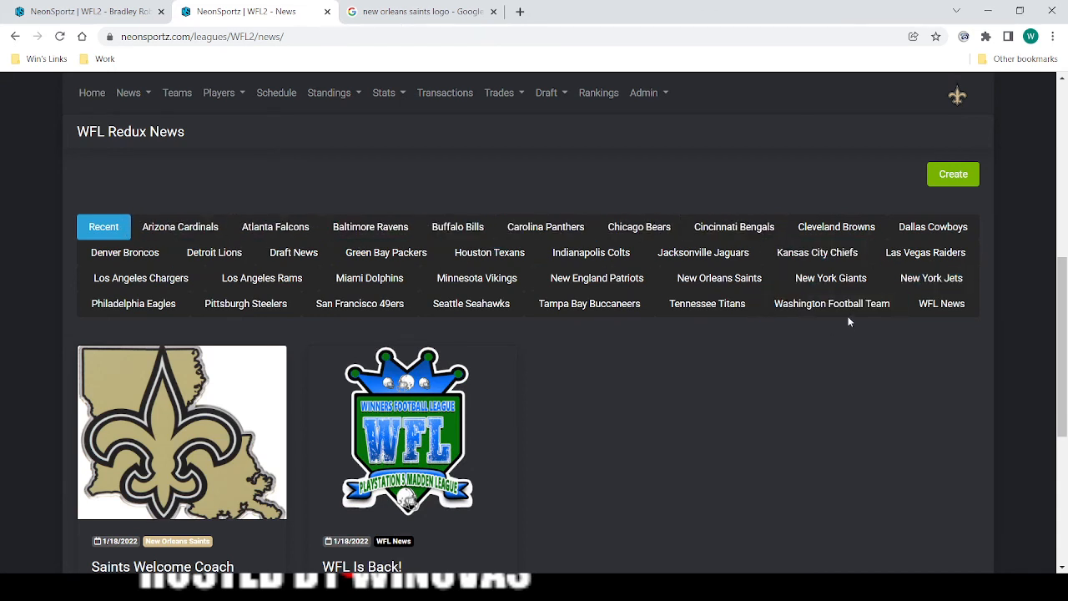
pyautogui.click(939, 306)
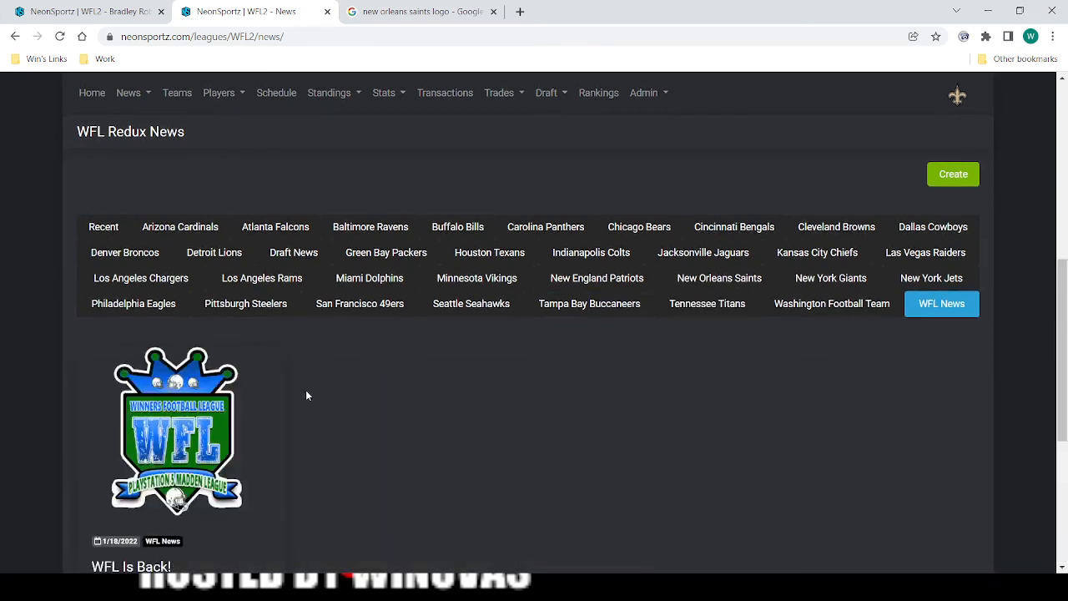
pyautogui.scroll(-2, 250, 401)
pyautogui.scroll(1, 592, 384)
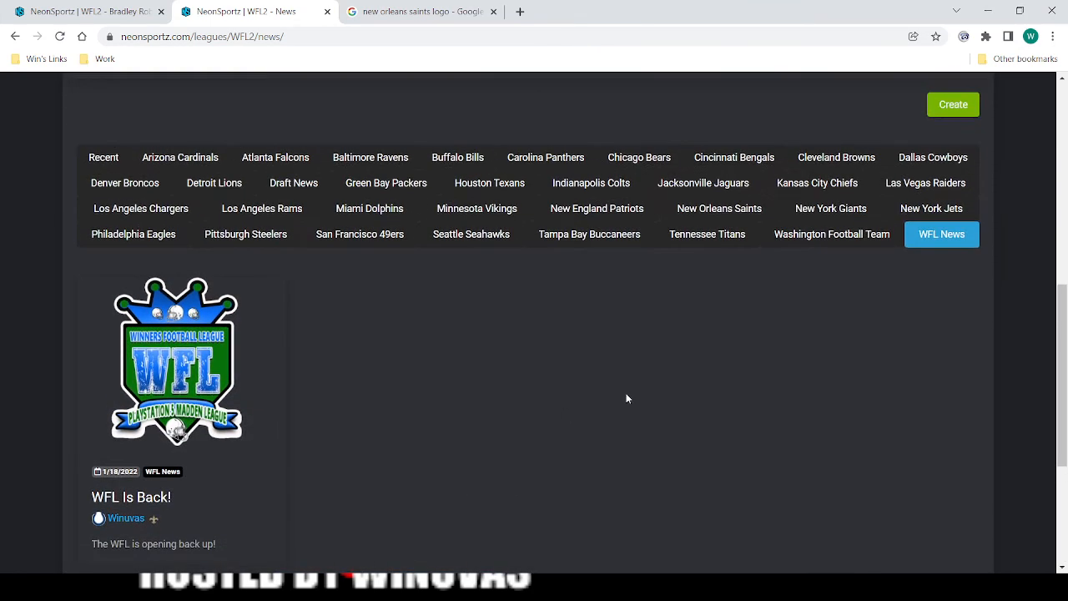
pyautogui.click(723, 210)
pyautogui.scroll(-2, 230, 435)
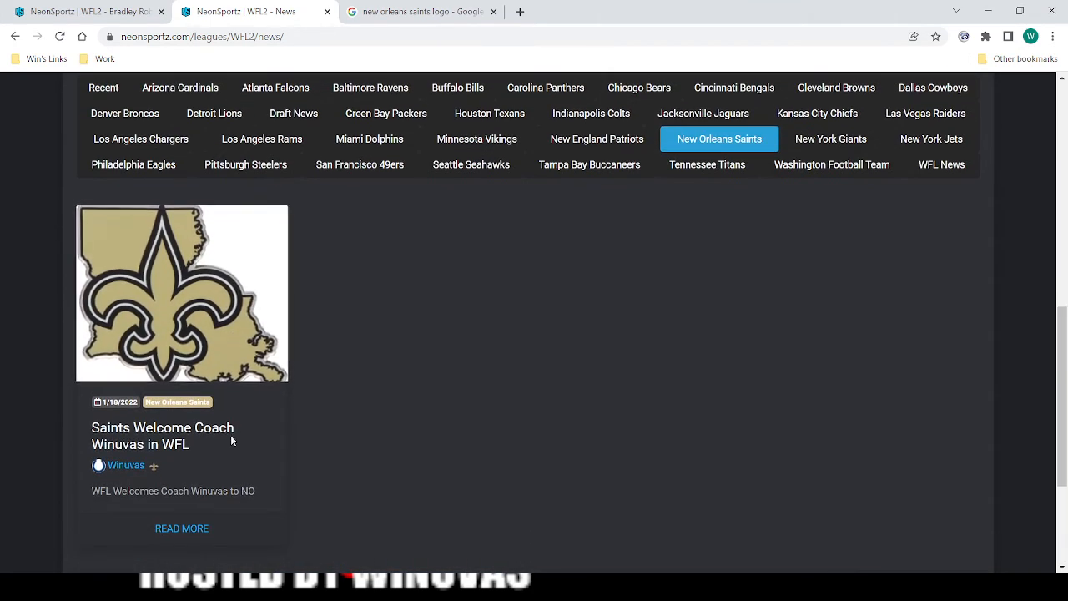
pyautogui.scroll(3, 512, 422)
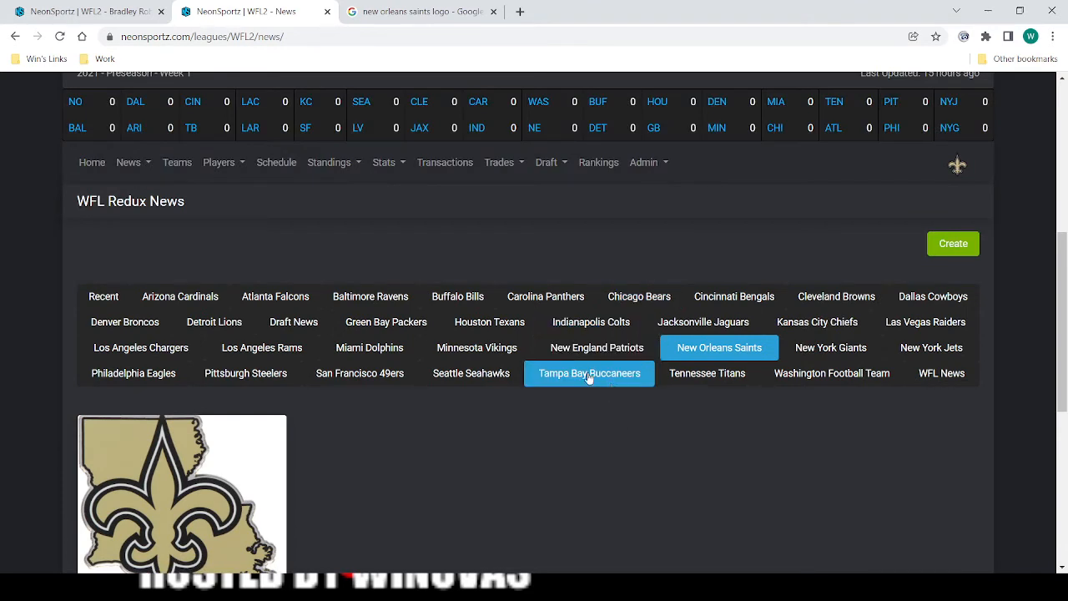
pyautogui.click(193, 302)
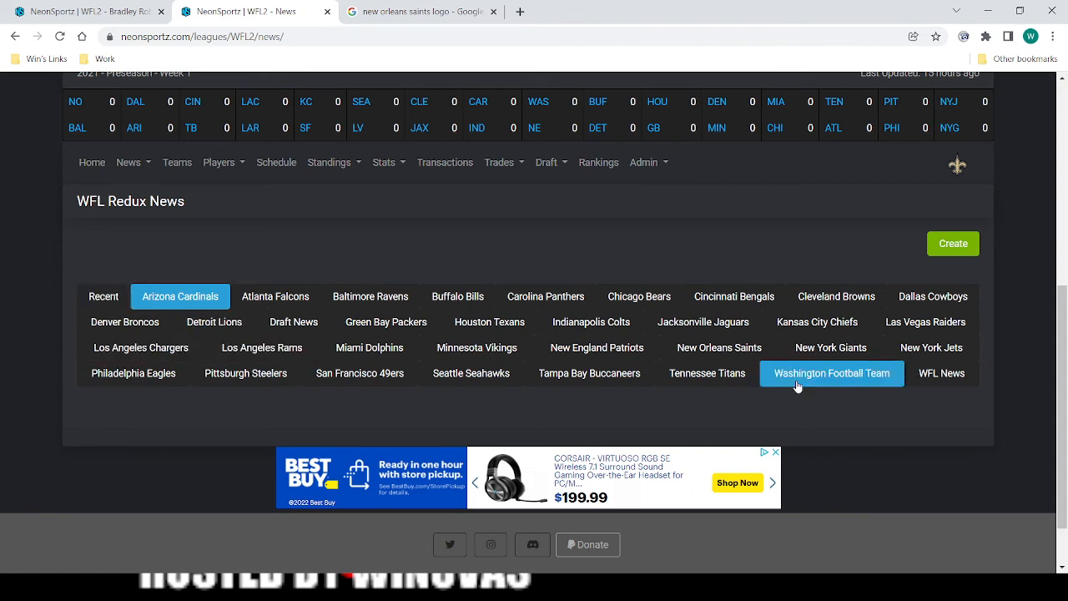
pyautogui.click(106, 299)
pyautogui.scroll(-2, 715, 439)
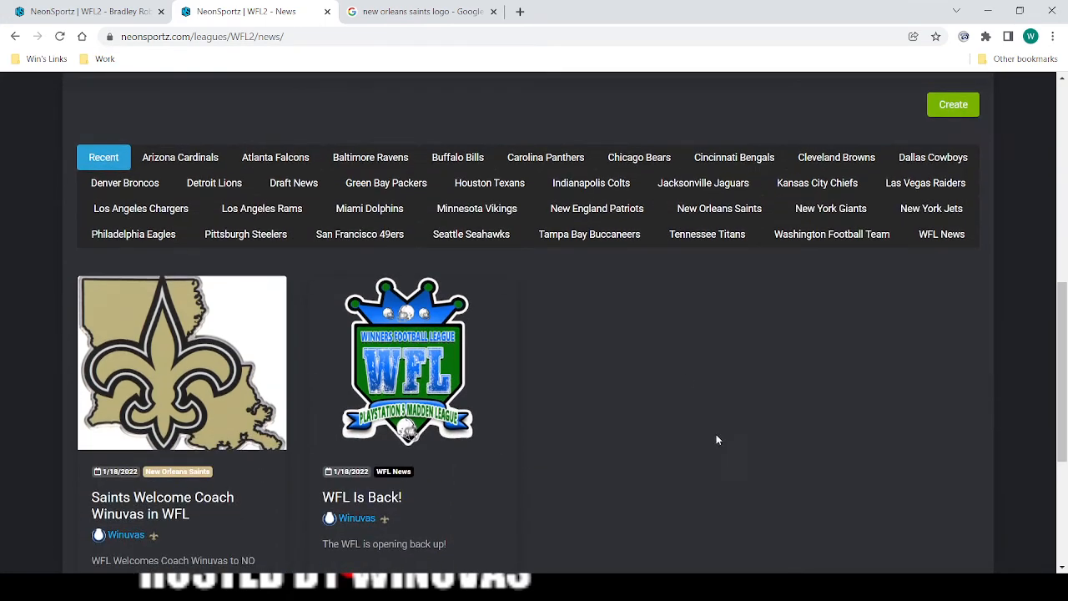
# Open the league home page and look through its game of the week, league leaders and standings sections.
pyautogui.scroll(3, 355, 351)
pyautogui.click(93, 233)
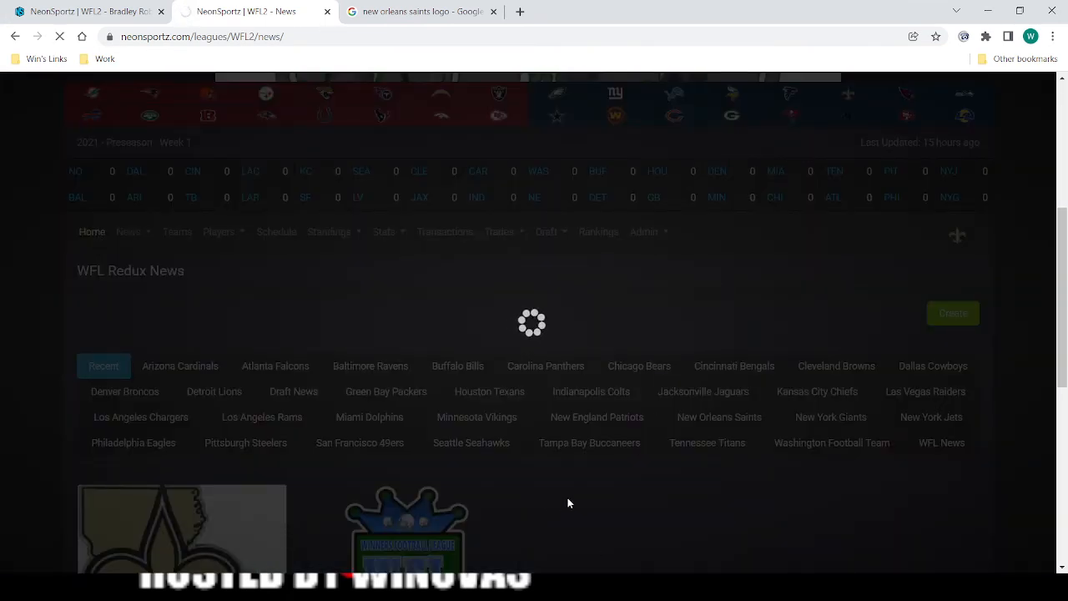
pyautogui.scroll(-10, 534, 459)
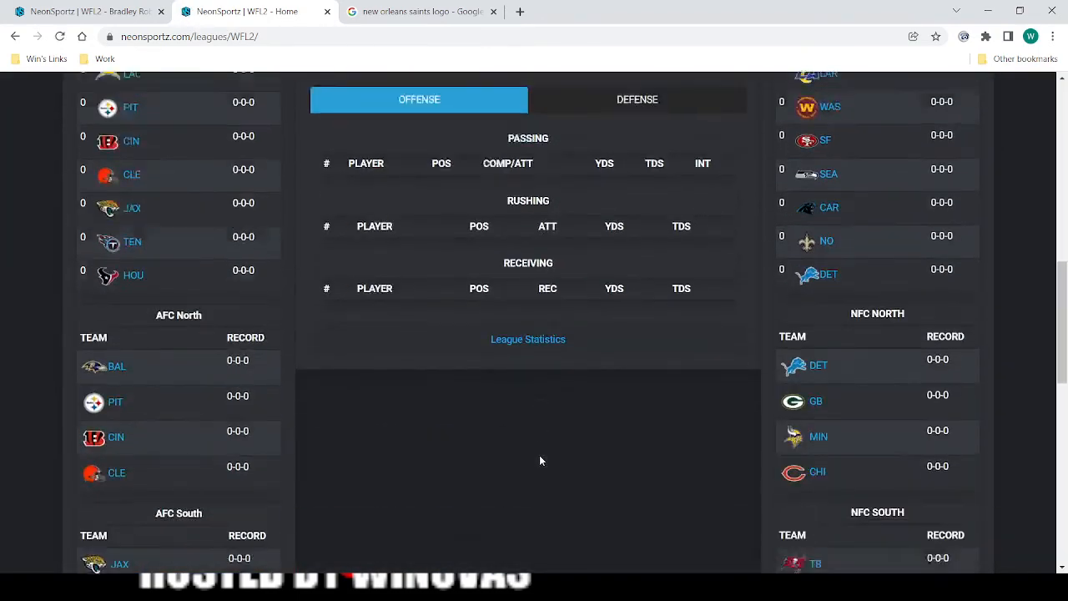
pyautogui.scroll(-7, 525, 461)
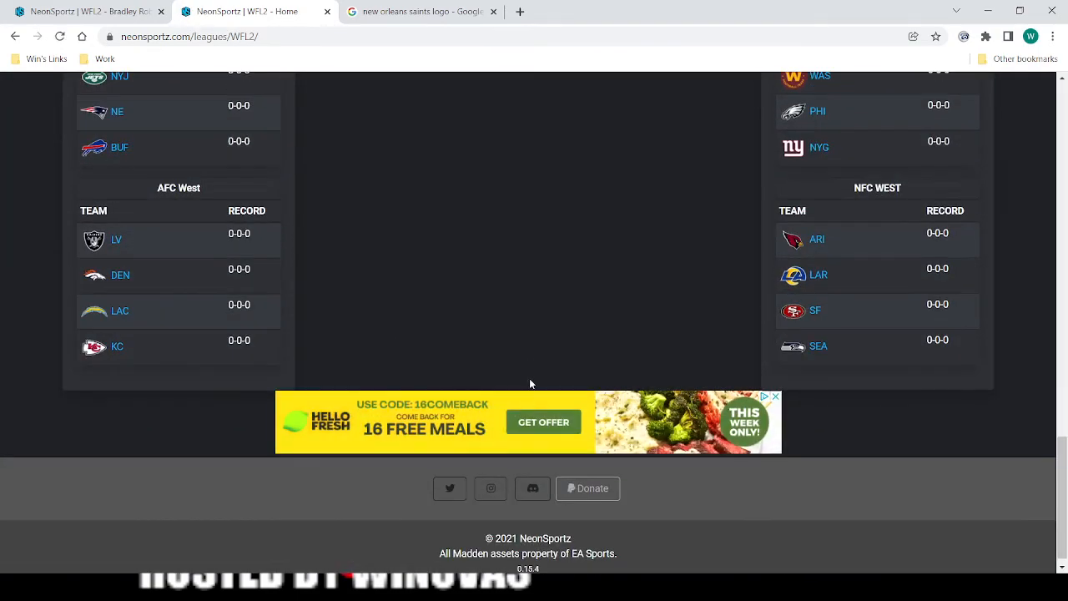
pyautogui.scroll(5, 529, 378)
pyautogui.scroll(5, 467, 359)
pyautogui.scroll(-2, 367, 329)
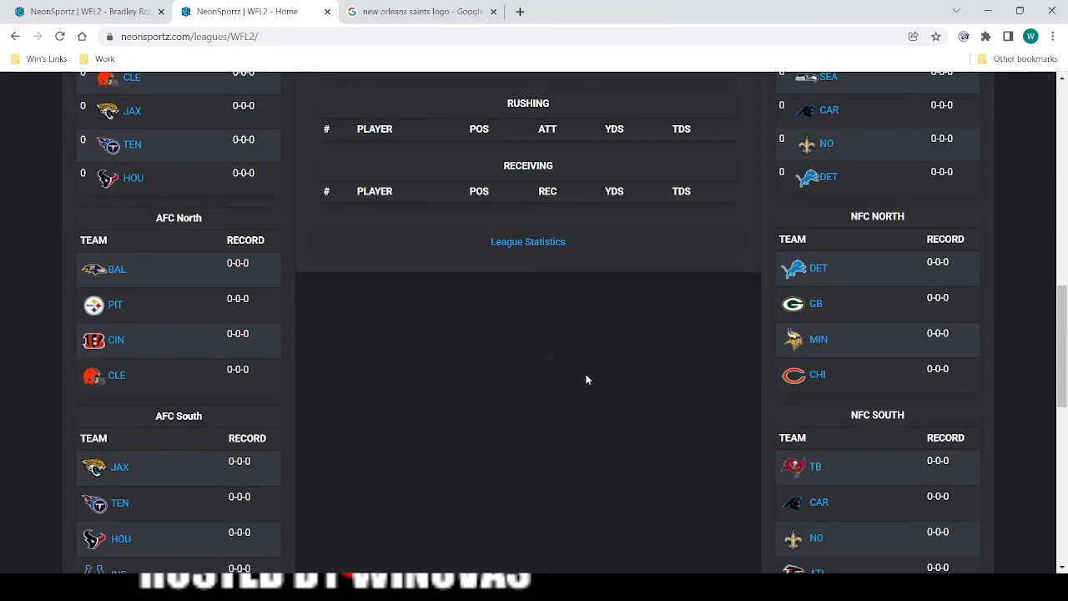
pyautogui.scroll(8, 444, 425)
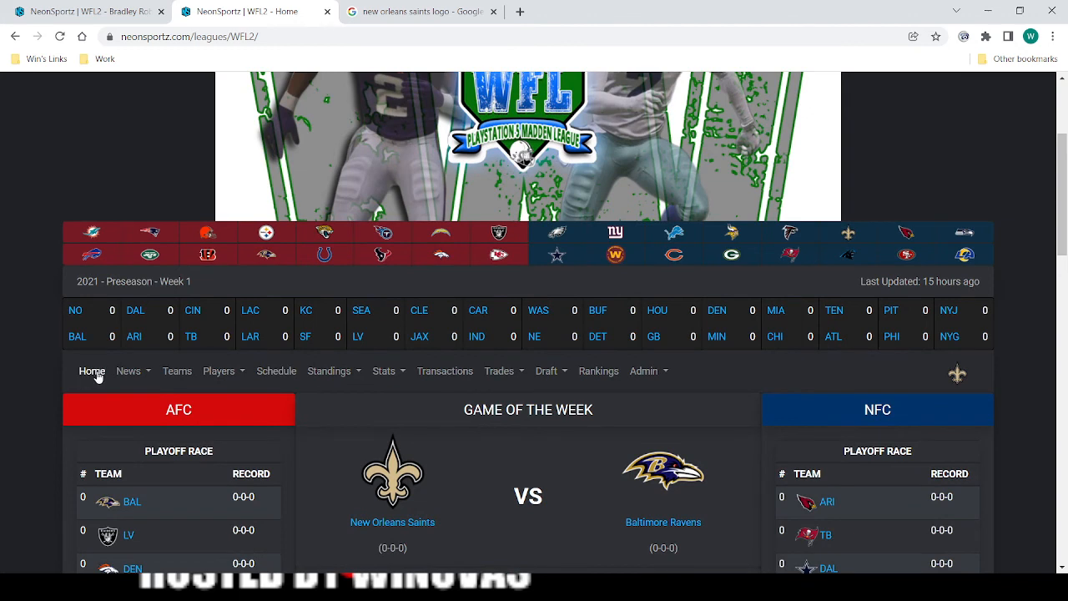
# Open the list of own news posts and view the titles and their publication status.
pyautogui.click(145, 374)
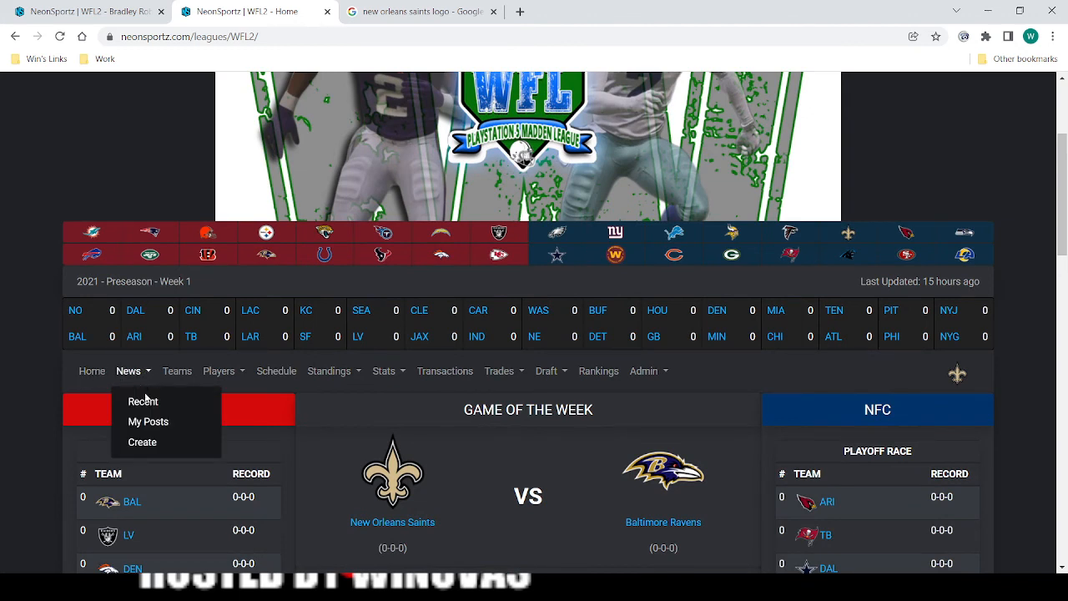
pyautogui.click(150, 421)
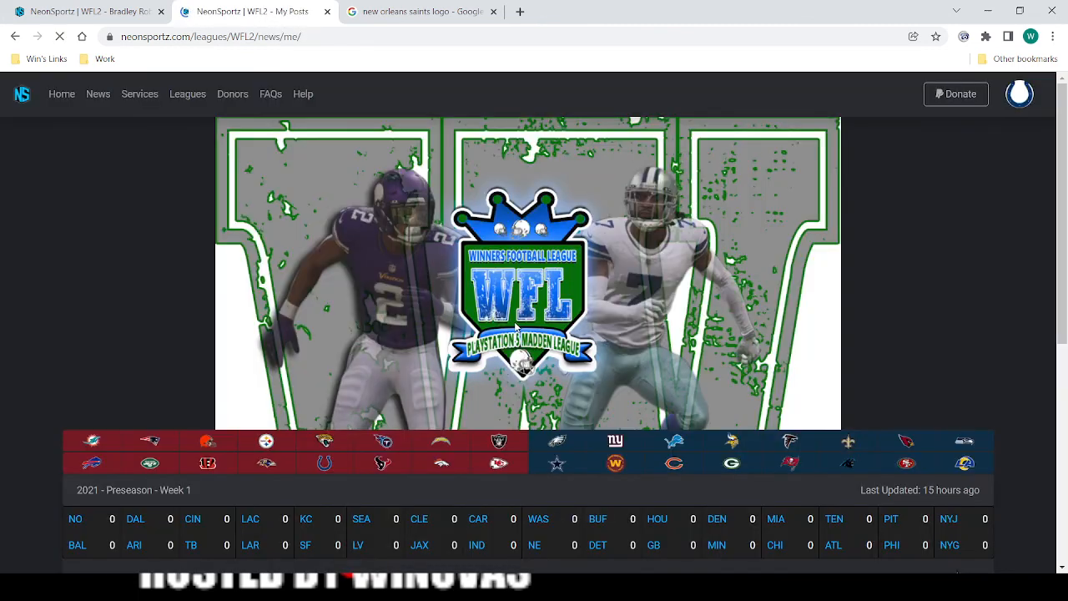
pyautogui.scroll(-5, 258, 374)
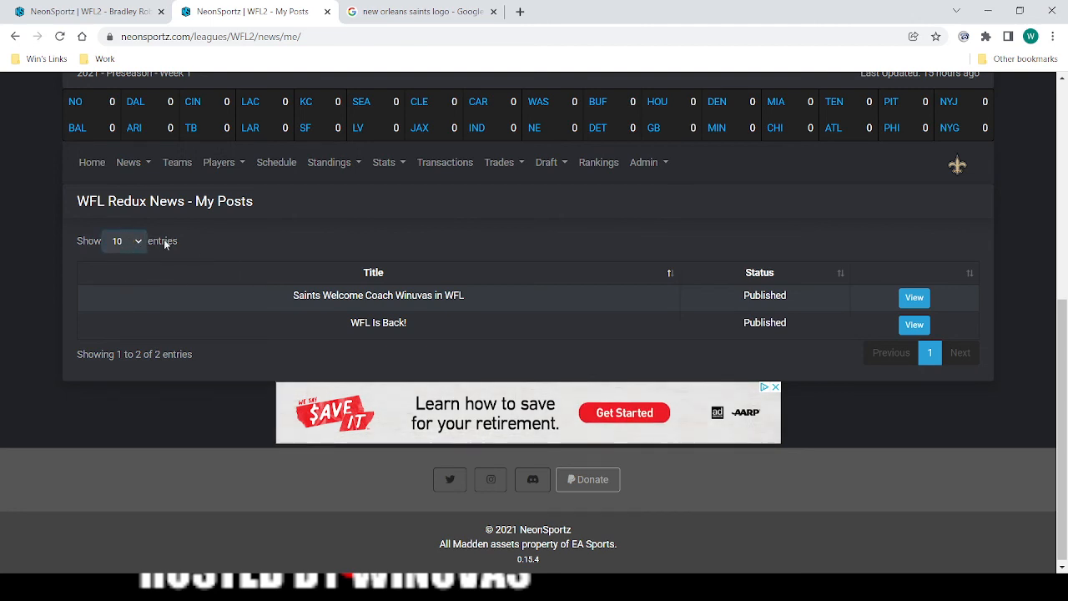
# Close the Google image search page for the New Orleans Saints logo.
pyautogui.scroll(3, 133, 242)
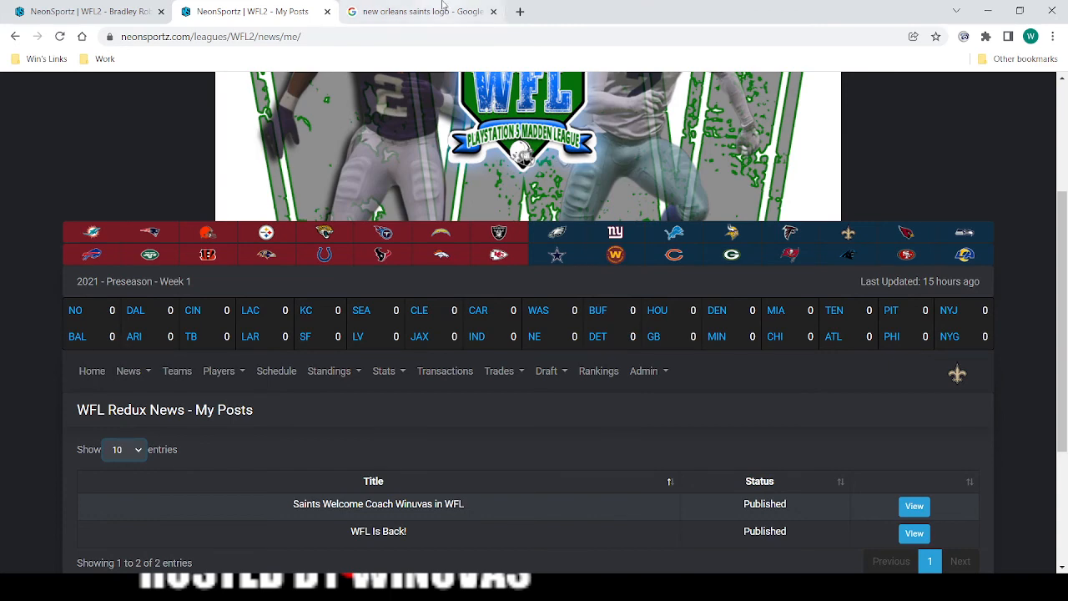
pyautogui.click(470, 15)
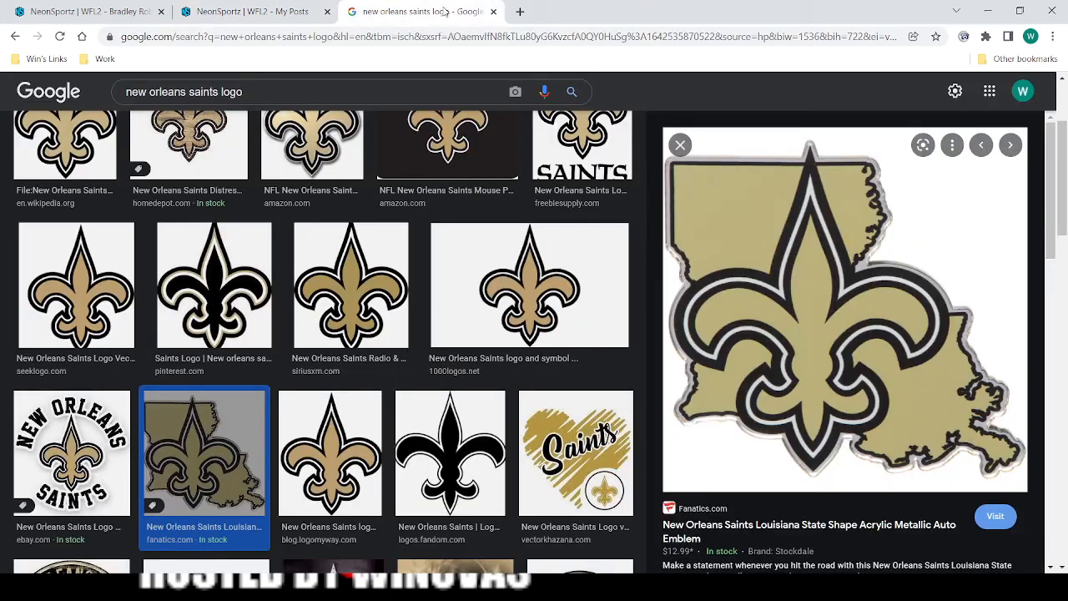
pyautogui.click(493, 12)
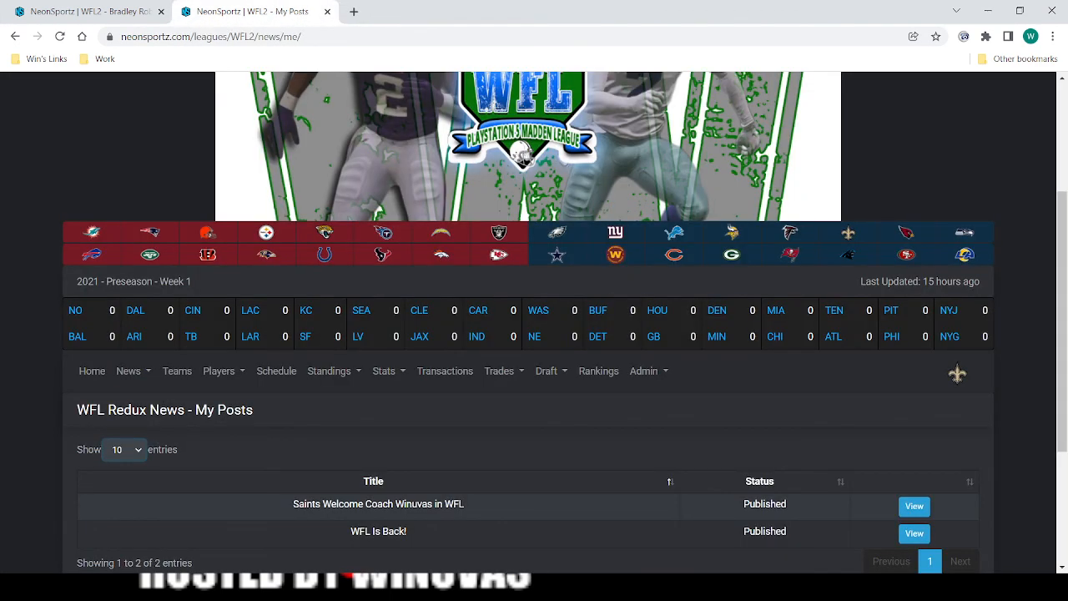